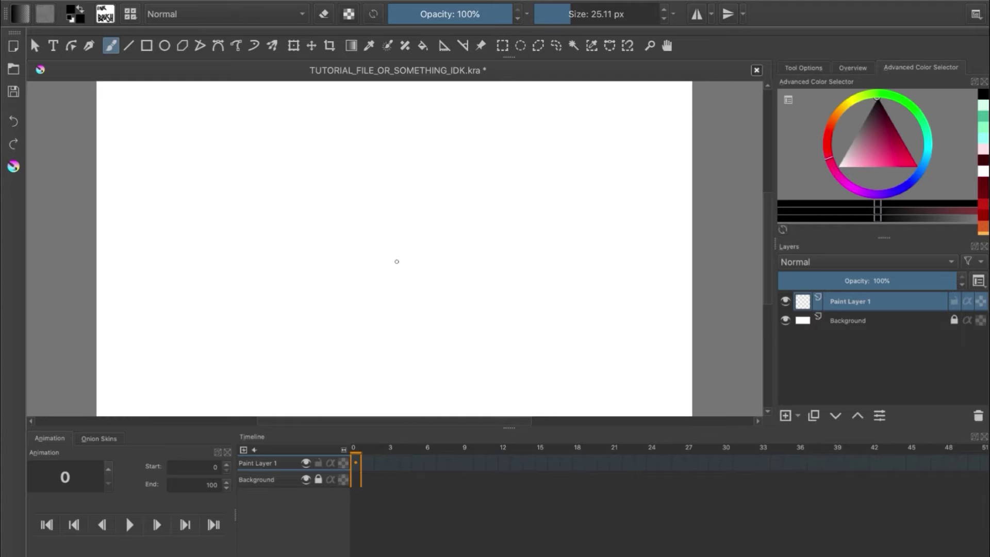
Draw a cartoon animal head in black on Paint Layer 1, with two round eyes and solid pupils.
{"action": "mouse_move", "coordinate": [393, 276]}
{"action": "left_mouse_down"}
{"action": "mouse_move", "coordinate": [458, 265]}
{"action": "mouse_move", "coordinate": [439, 300]}
{"action": "left_mouse_up"}
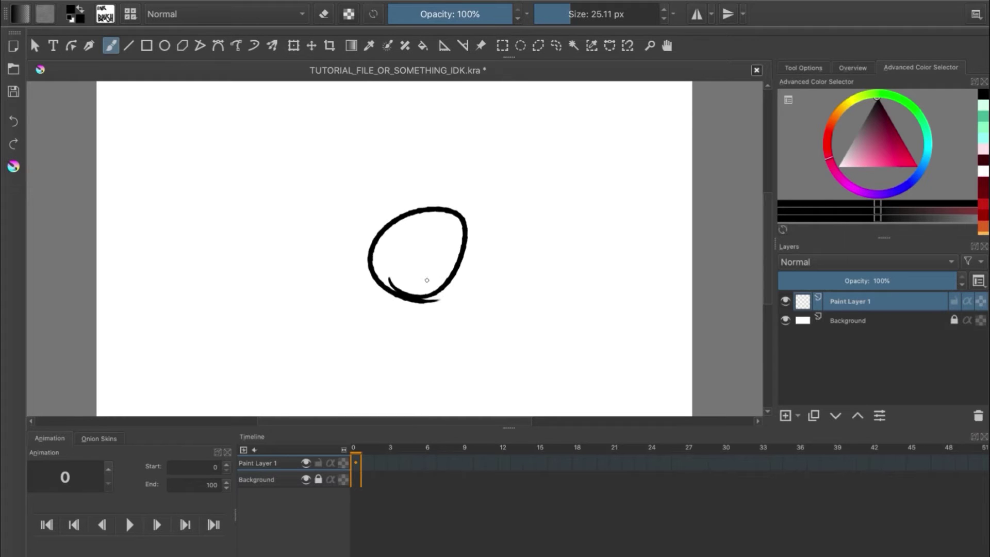
{"action": "left_click_drag", "start_coordinate": [444, 245], "coordinate": [440, 248]}
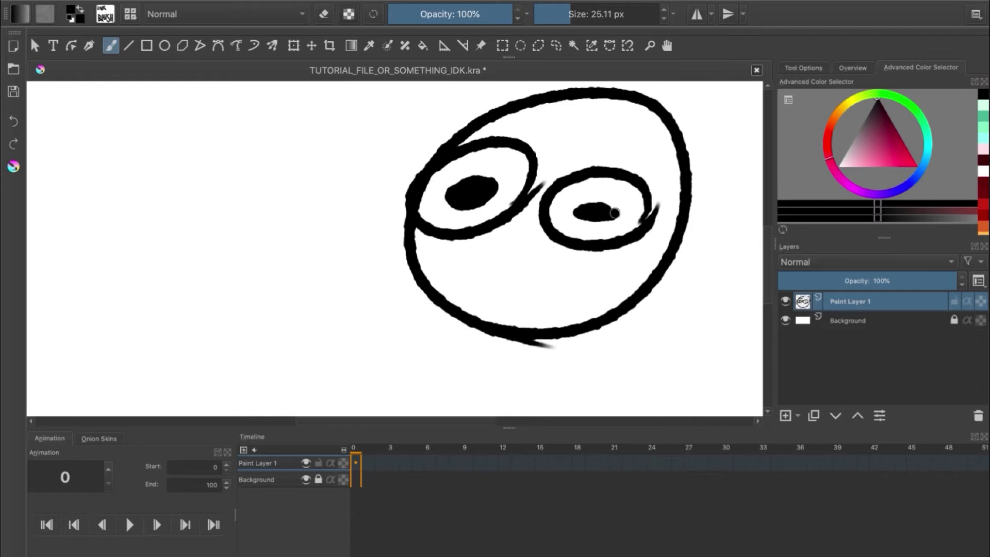
{"action": "left_click_drag", "start_coordinate": [475, 326], "coordinate": [534, 336]}
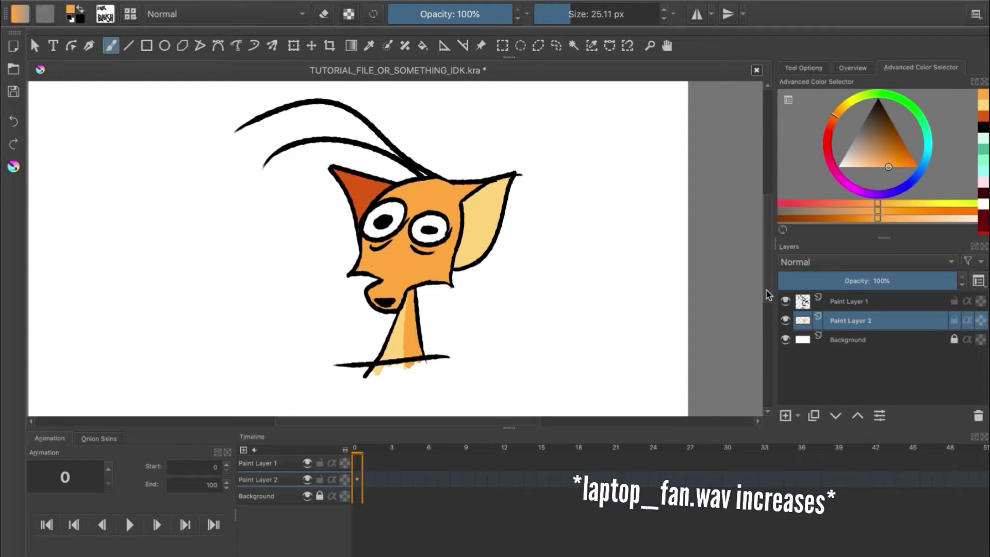
Merge the line art of Paint Layer 1 down into Paint Layer 2 and toggle the merged layer's visibility to check it.
{"action": "left_click", "coordinate": [858, 302]}
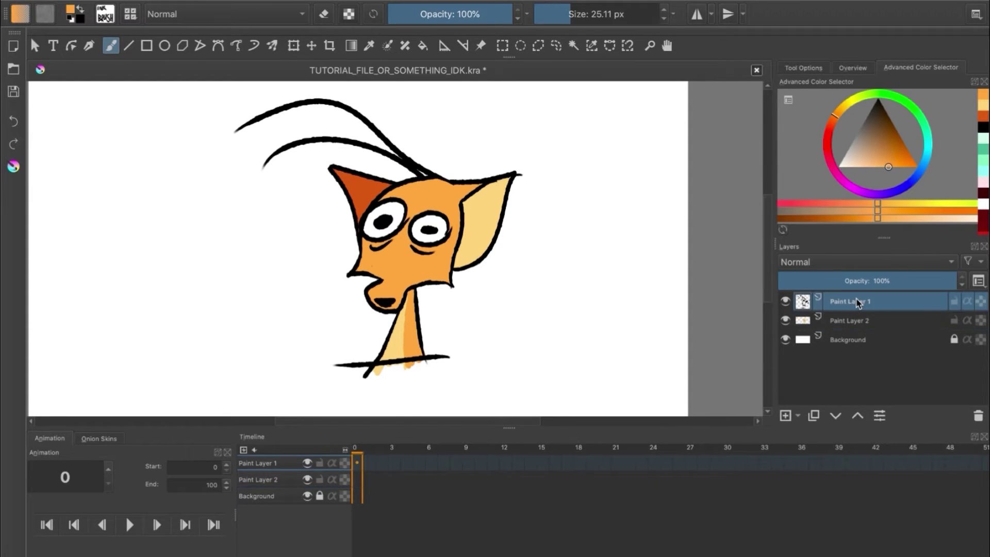
{"action": "right_click", "coordinate": [858, 321]}
{"action": "left_click", "coordinate": [841, 149]}
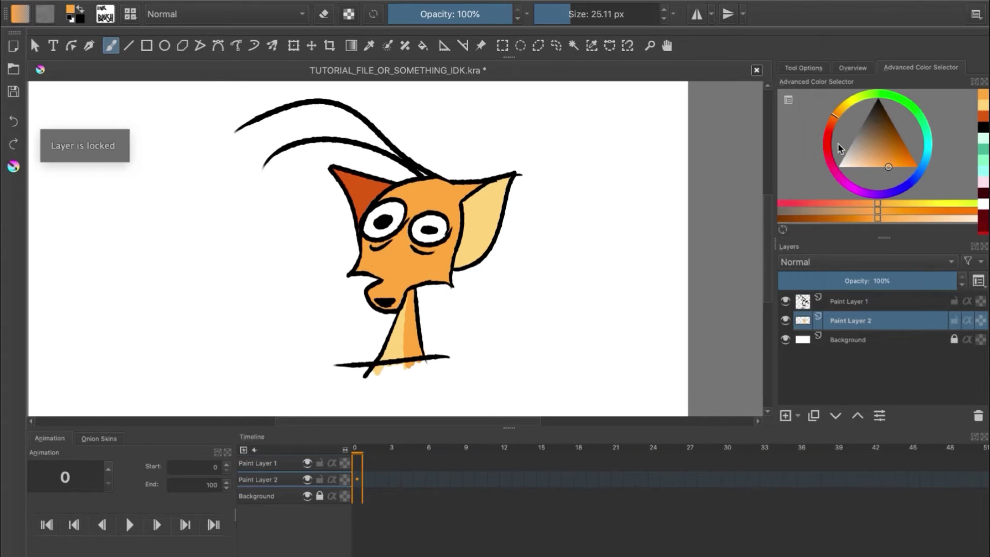
{"action": "left_click", "coordinate": [855, 302]}
{"action": "key", "text": "ctrl+e"}
{"action": "left_click", "coordinate": [786, 304]}
{"action": "left_click", "coordinate": [785, 304]}
{"action": "left_click", "coordinate": [786, 304]}
{"action": "left_click", "coordinate": [786, 304]}
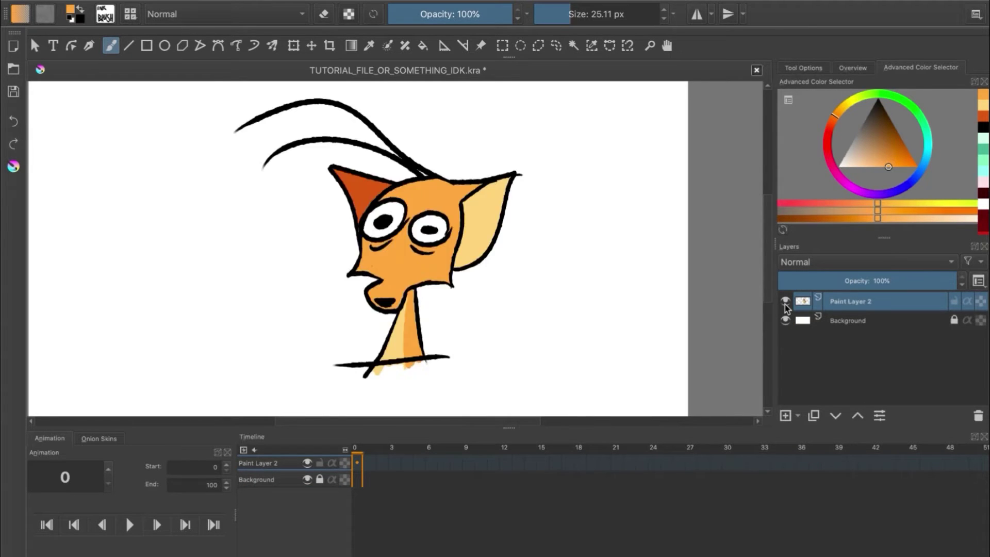
Duplicate the merged character layer and hide the upper copy.
{"action": "right_click", "coordinate": [850, 303]}
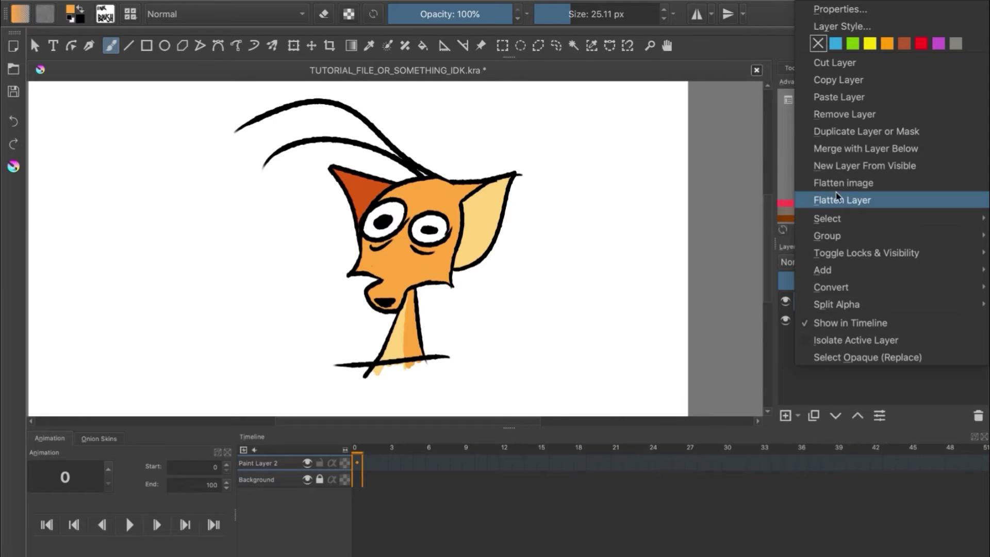
{"action": "left_click", "coordinate": [831, 132]}
{"action": "left_click", "coordinate": [787, 299]}
Invert the selection, paint the whole character on Paint Layer 2 solid black within it, and deselect.
{"action": "left_click", "coordinate": [256, 7]}
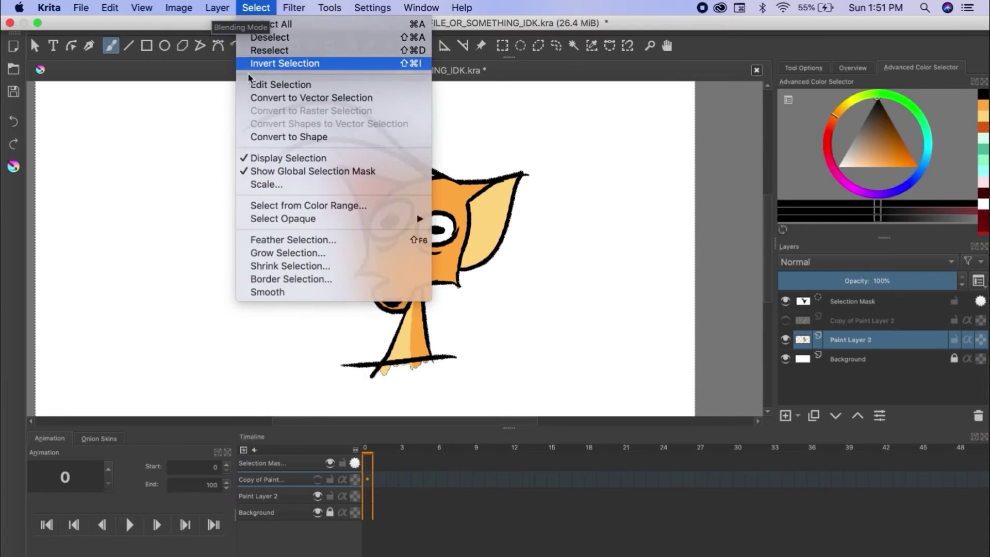
{"action": "left_click", "coordinate": [285, 63]}
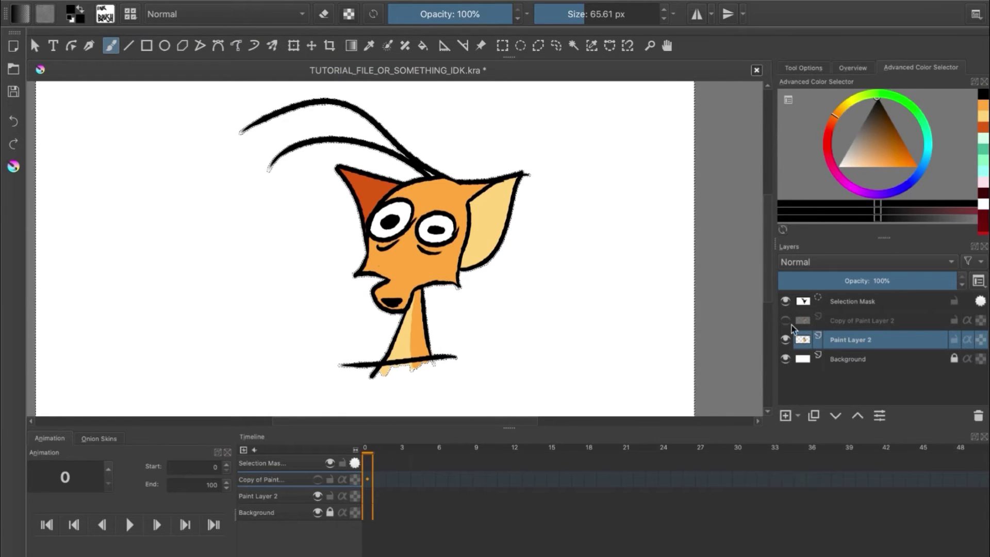
{"action": "mouse_move", "coordinate": [492, 215]}
{"action": "left_mouse_down"}
{"action": "mouse_move", "coordinate": [507, 230]}
{"action": "mouse_move", "coordinate": [523, 163]}
{"action": "mouse_move", "coordinate": [497, 190]}
{"action": "mouse_move", "coordinate": [477, 183]}
{"action": "mouse_move", "coordinate": [443, 224]}
{"action": "mouse_move", "coordinate": [411, 312]}
{"action": "mouse_move", "coordinate": [426, 330]}
{"action": "mouse_move", "coordinate": [460, 277]}
{"action": "mouse_move", "coordinate": [430, 347]}
{"action": "mouse_move", "coordinate": [388, 368]}
{"action": "mouse_move", "coordinate": [452, 313]}
{"action": "left_mouse_up"}
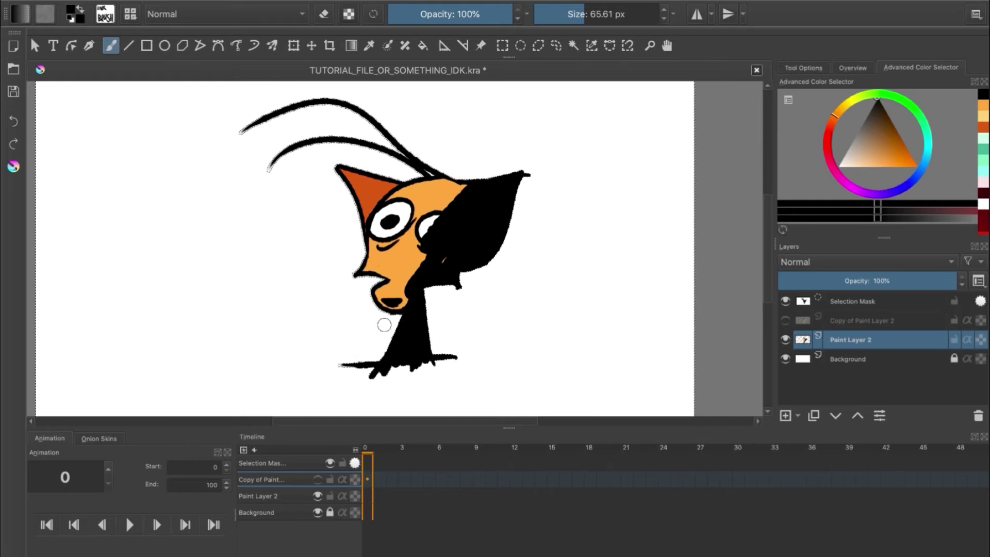
{"action": "mouse_move", "coordinate": [430, 258]}
{"action": "left_mouse_down"}
{"action": "mouse_move", "coordinate": [361, 308]}
{"action": "mouse_move", "coordinate": [369, 268]}
{"action": "mouse_move", "coordinate": [393, 245]}
{"action": "mouse_move", "coordinate": [335, 188]}
{"action": "mouse_move", "coordinate": [351, 201]}
{"action": "mouse_move", "coordinate": [400, 206]}
{"action": "mouse_move", "coordinate": [405, 190]}
{"action": "left_mouse_up"}
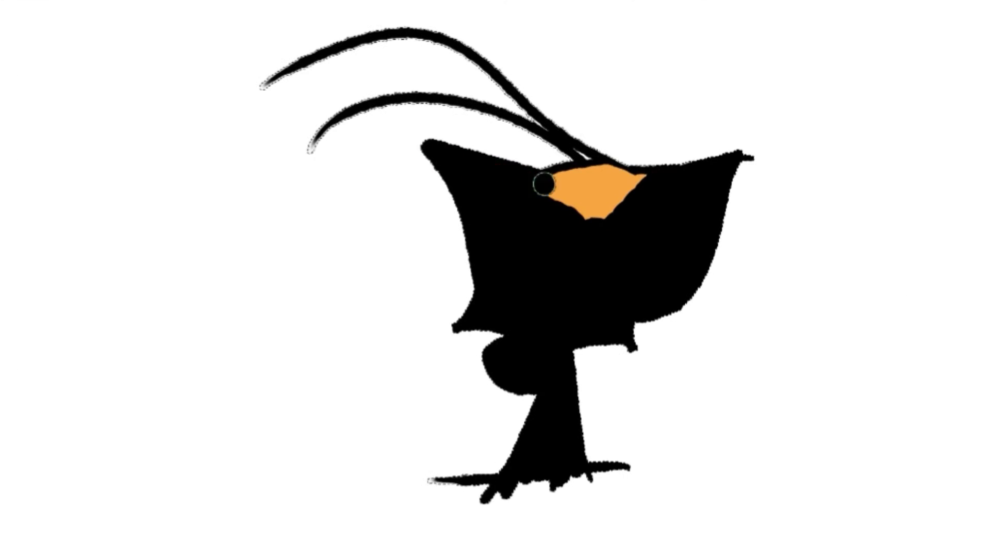
{"action": "mouse_move", "coordinate": [544, 183]}
{"action": "left_mouse_down"}
{"action": "mouse_move", "coordinate": [557, 204]}
{"action": "mouse_move", "coordinate": [623, 226]}
{"action": "mouse_move", "coordinate": [580, 196]}
{"action": "mouse_move", "coordinate": [562, 154]}
{"action": "left_mouse_up"}
{"action": "key", "text": "ctrl+shift+a"}
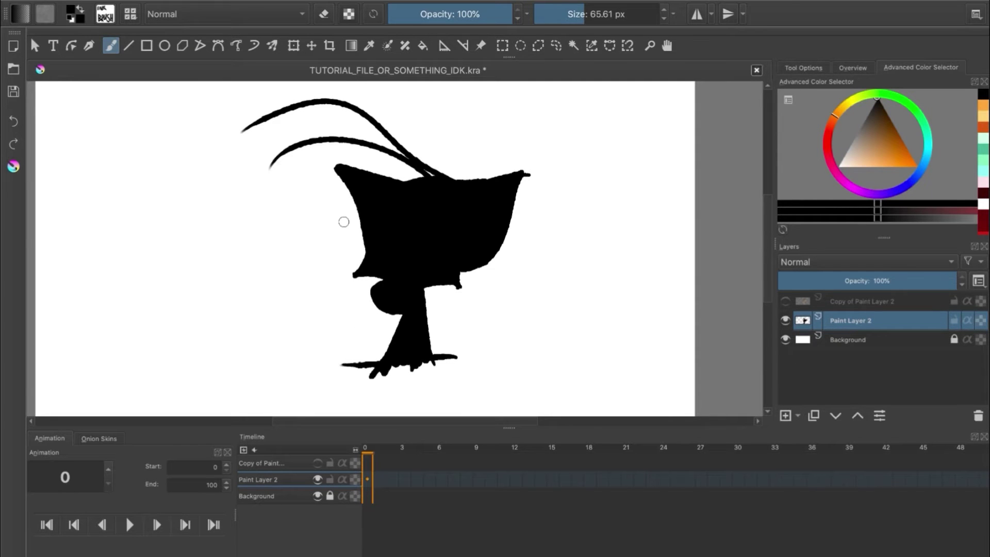
Lower the black silhouette's opacity to 35% and show the coloured character copy above it.
{"action": "left_click", "coordinate": [843, 285]}
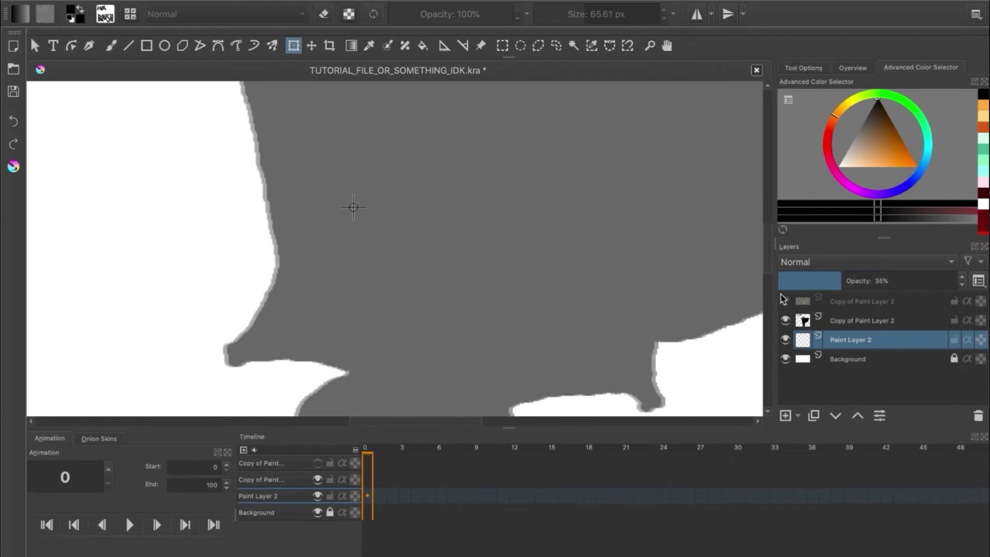
{"action": "left_click", "coordinate": [784, 301]}
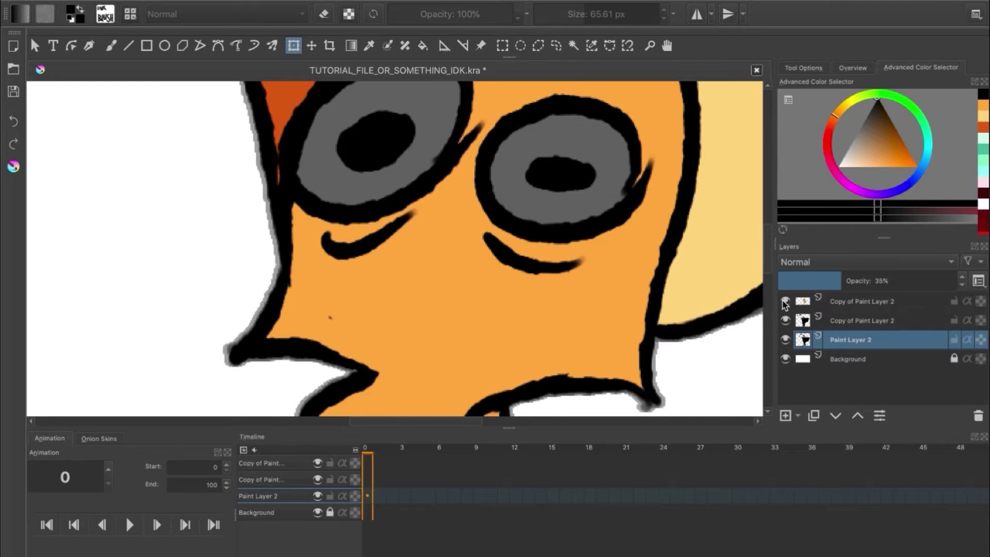
{"action": "key", "text": "minus"}
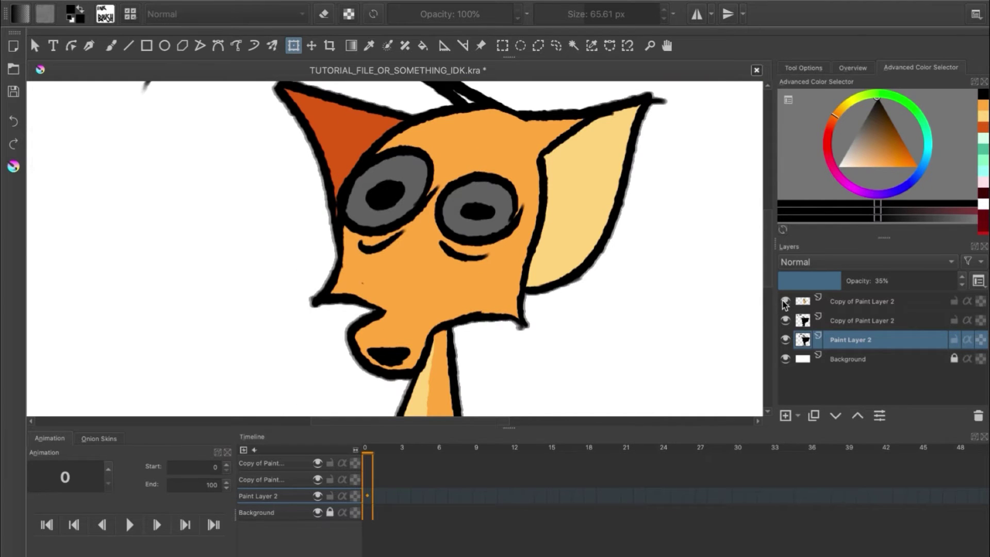
Erase the grey silhouette showing inside both eyes and set Paint Layer 2's opacity to 30%.
{"action": "left_click", "coordinate": [858, 321]}
{"action": "right_click", "coordinate": [857, 322]}
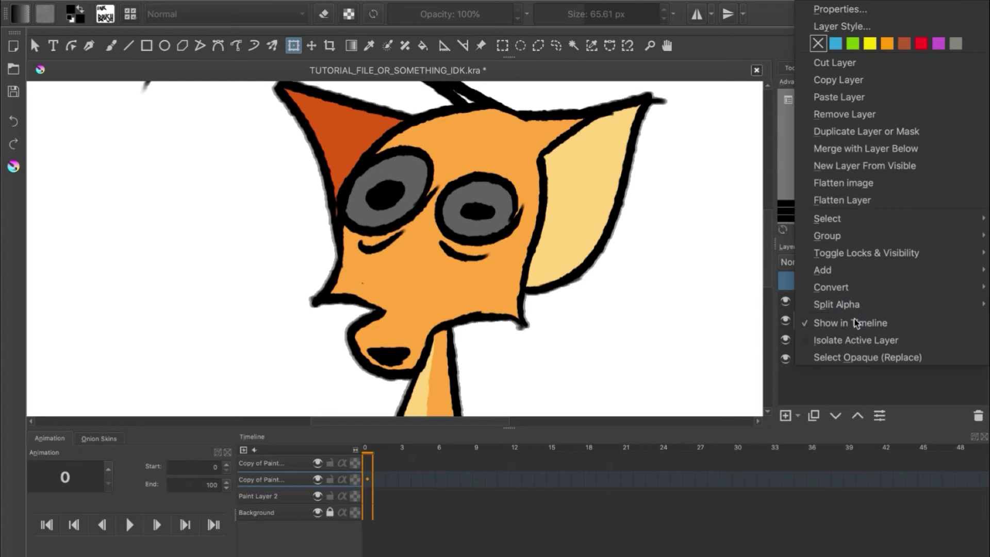
{"action": "key", "text": "Escape"}
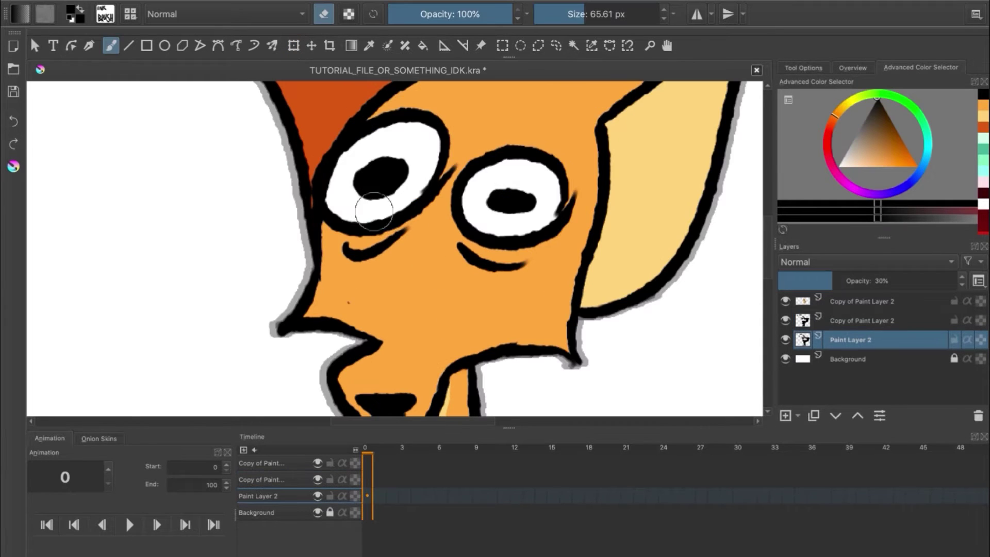
{"action": "key", "text": "minus"}
{"action": "key", "text": "minus"}
{"action": "key", "text": "minus"}
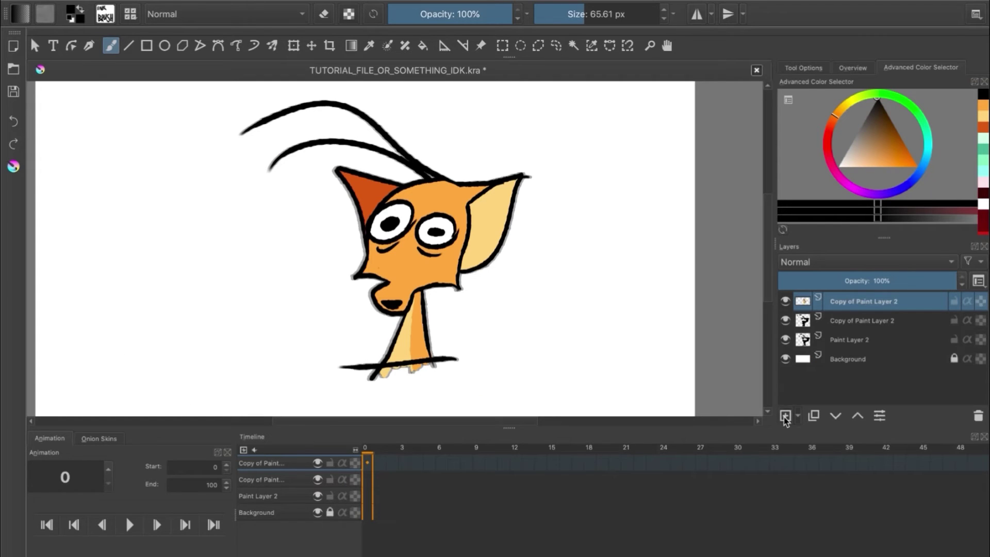
Start a new Blur filter layer above the coloured character copy.
{"action": "left_click", "coordinate": [785, 416]}
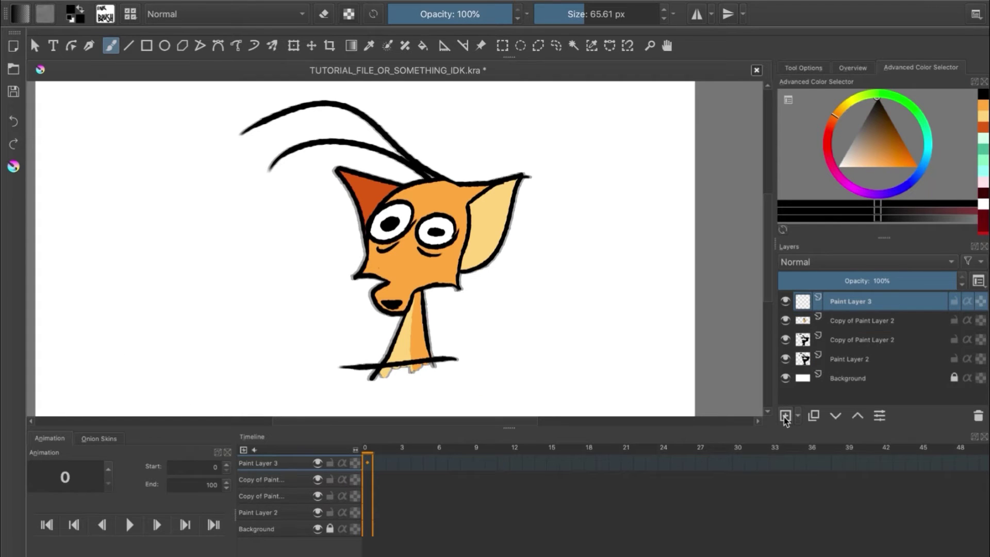
{"action": "key", "text": "ctrl+z"}
{"action": "left_click", "coordinate": [798, 416]}
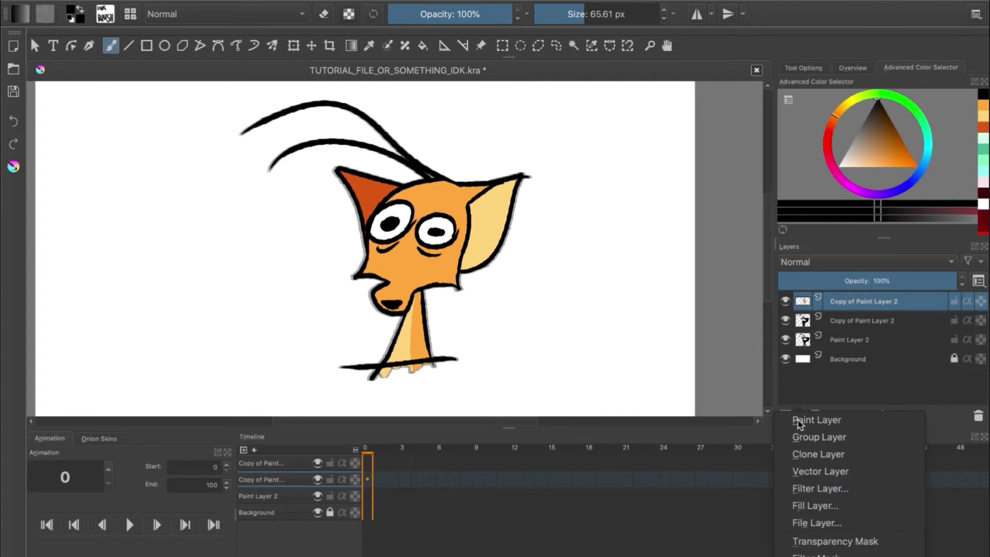
{"action": "left_click", "coordinate": [801, 496]}
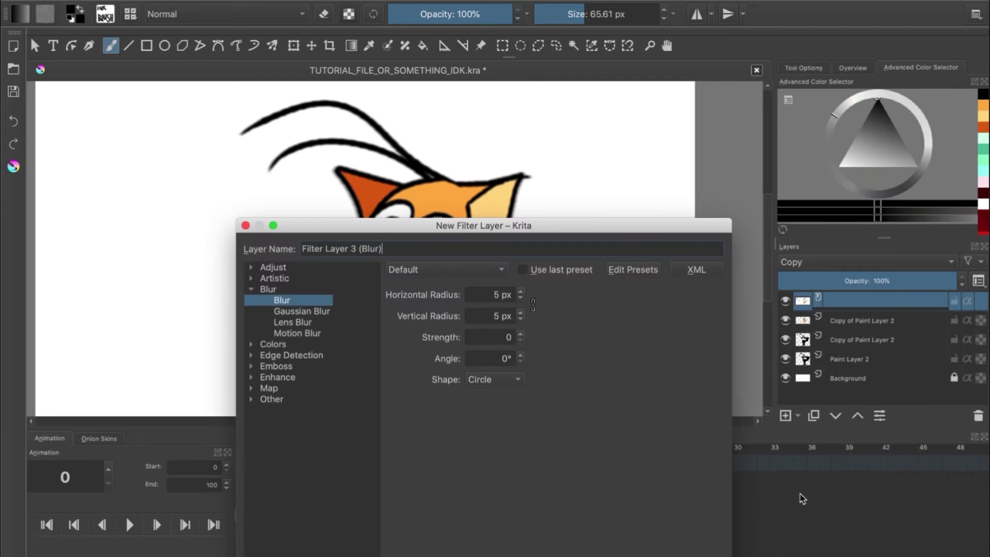
Set the blur's horizontal and vertical radius to 10 px and create the filter layer.
{"action": "left_click", "coordinate": [521, 291]}
{"action": "left_click", "coordinate": [520, 292]}
{"action": "left_click", "coordinate": [520, 292]}
{"action": "left_click", "coordinate": [521, 292]}
{"action": "left_click", "coordinate": [521, 292]}
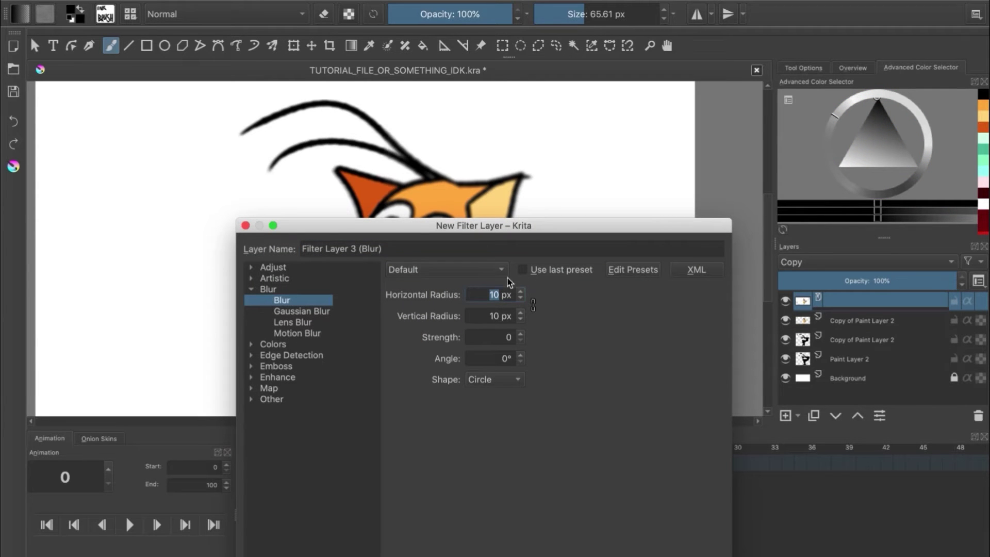
{"action": "left_click_drag", "start_coordinate": [421, 228], "coordinate": [702, 70]}
{"action": "left_click", "coordinate": [905, 233]}
{"action": "left_click", "coordinate": [905, 233]}
{"action": "left_click_drag", "start_coordinate": [834, 58], "coordinate": [732, 93]}
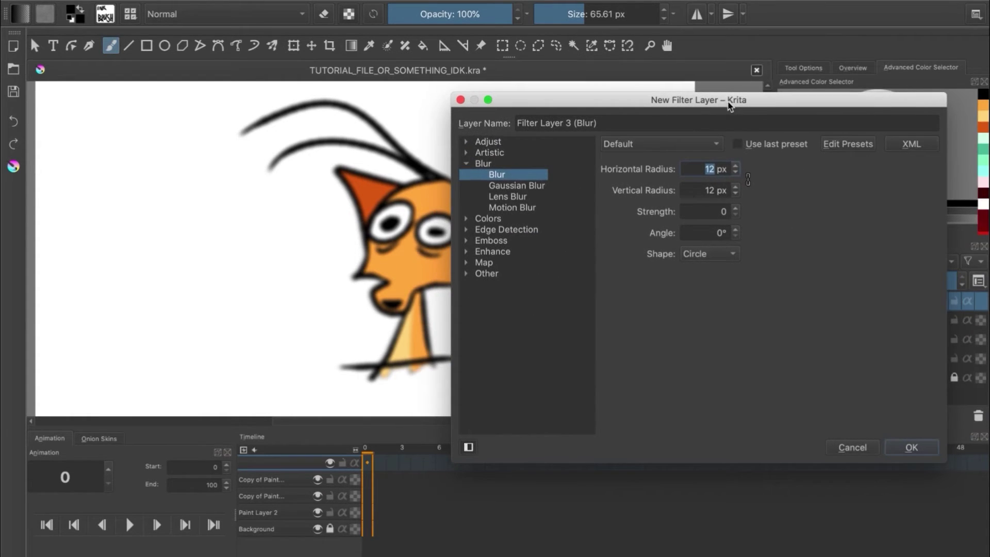
{"action": "left_click", "coordinate": [736, 174]}
{"action": "left_click", "coordinate": [735, 174]}
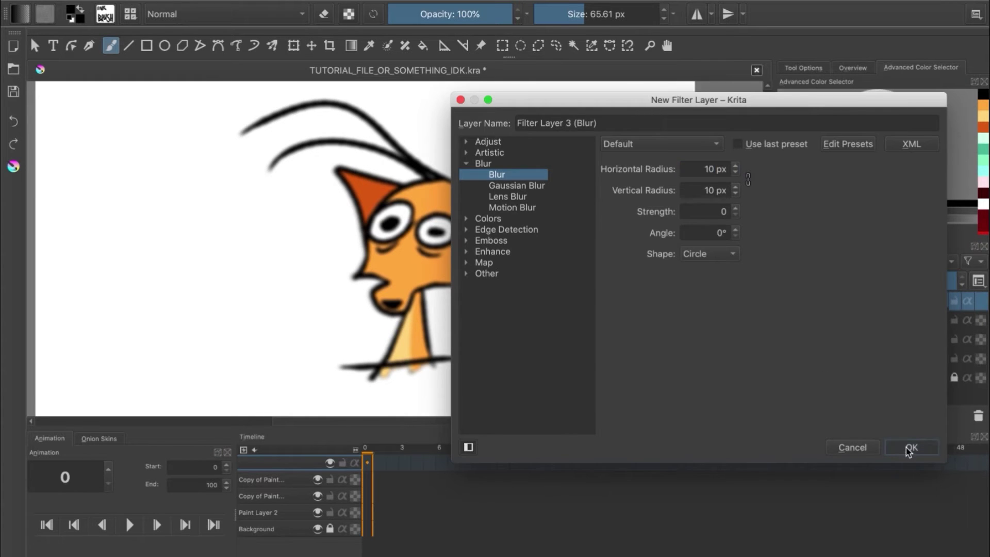
{"action": "left_click", "coordinate": [911, 448]}
Add a second Blur filter layer with 5 px radii on top and delete the empty Paint Layer 3.
{"action": "left_click", "coordinate": [788, 416]}
{"action": "left_click", "coordinate": [806, 492]}
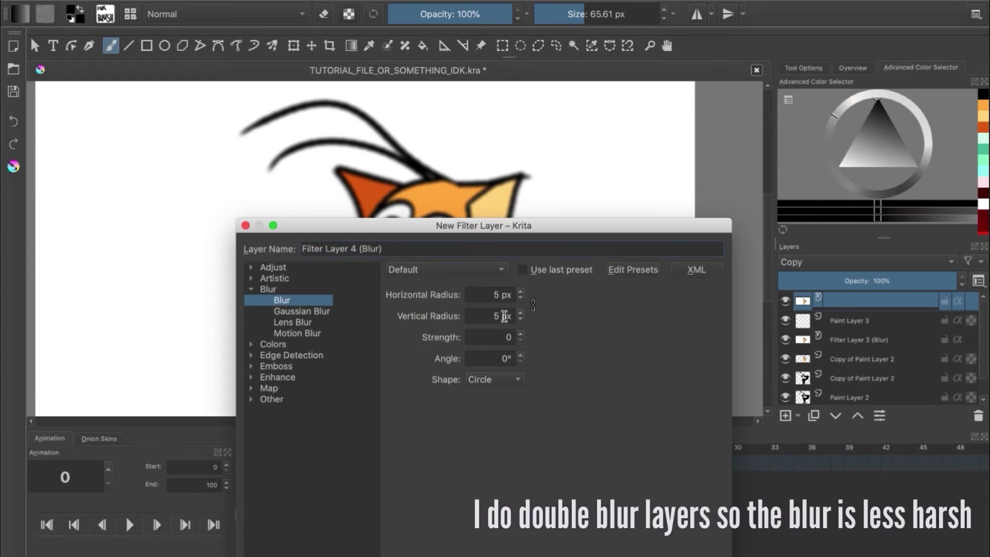
{"action": "key", "text": "Return"}
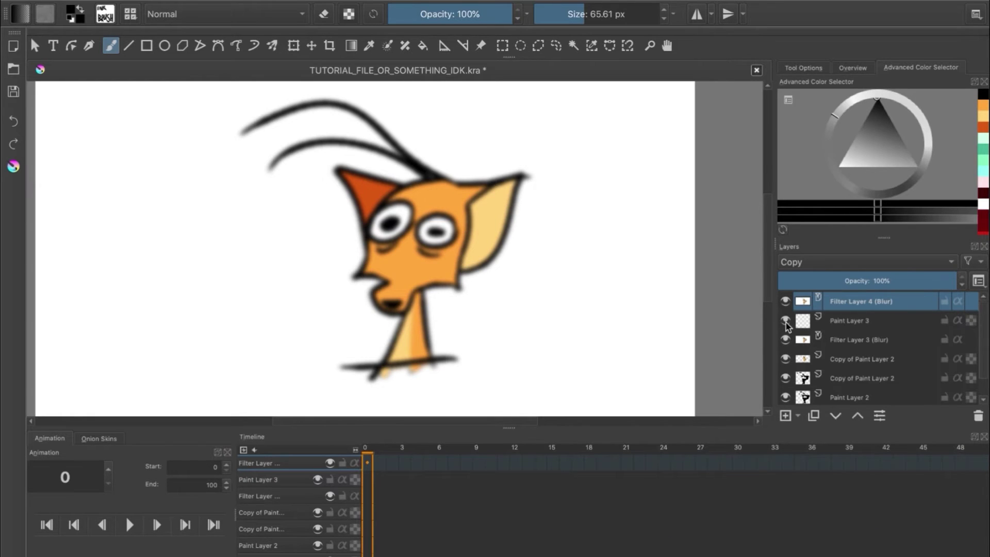
{"action": "left_click", "coordinate": [866, 328]}
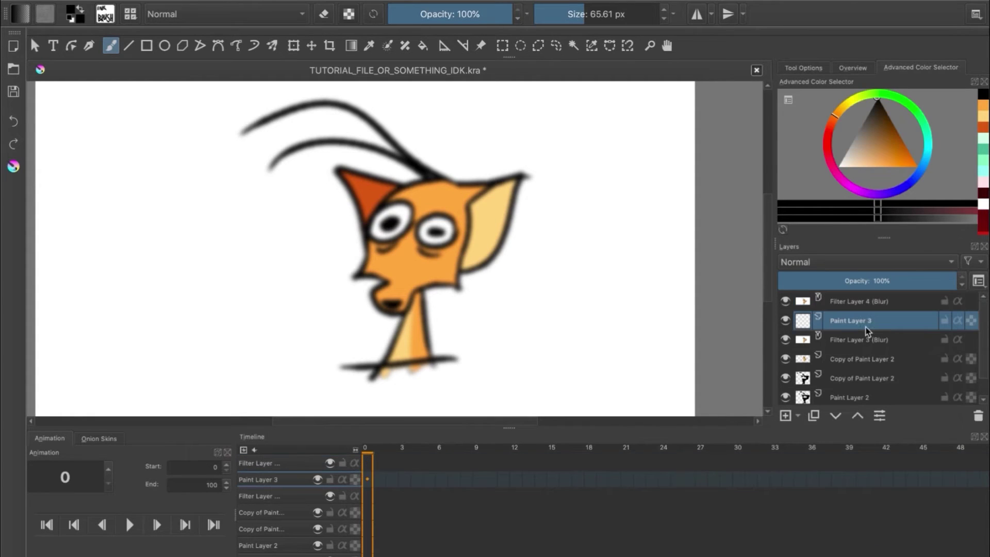
{"action": "left_click", "coordinate": [979, 417]}
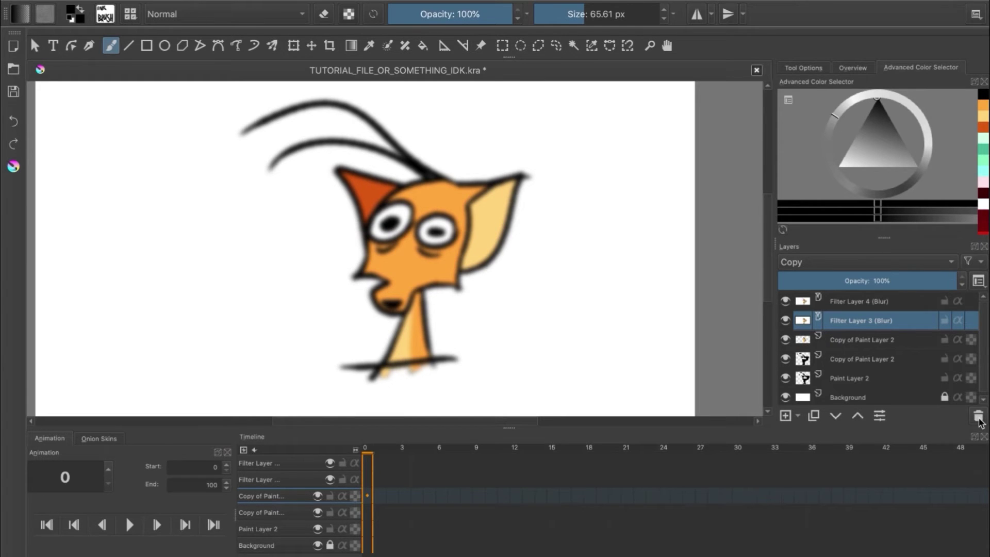
Merge Filter Layer 4 (Blur) with the blur layer below it and set the merged layer's opacity to 33%.
{"action": "right_click", "coordinate": [866, 301]}
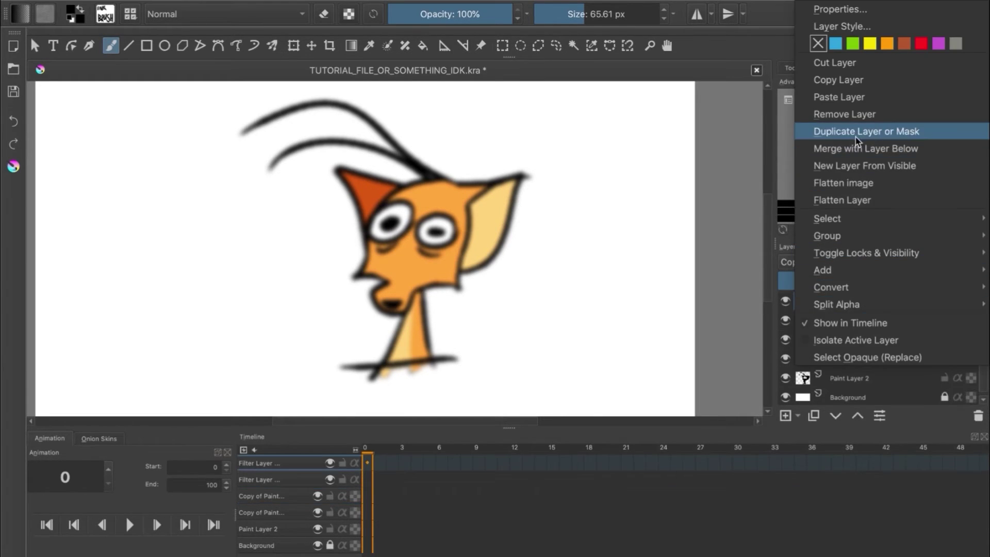
{"action": "left_click", "coordinate": [857, 148]}
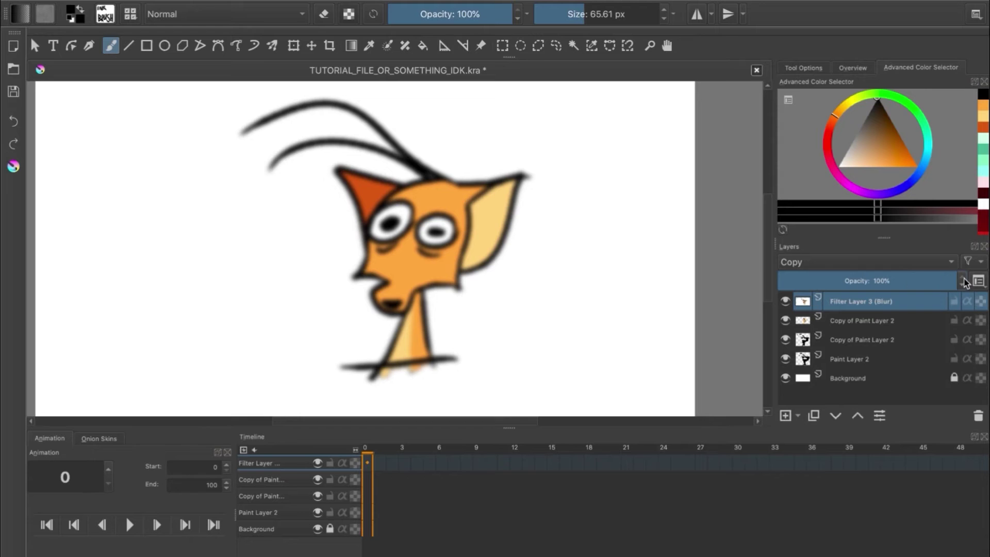
{"action": "left_click_drag", "start_coordinate": [953, 282], "coordinate": [838, 286]}
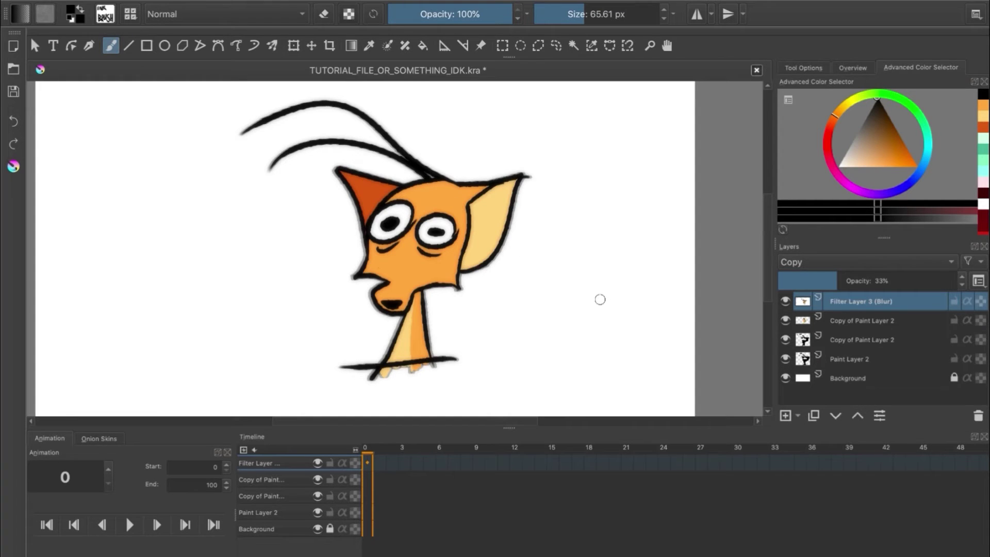
Place 128322-static-TV-texture.jpeg above Filter Layer 3 (Blur) and scale it to cover the whole canvas.
{"action": "left_click", "coordinate": [856, 321]}
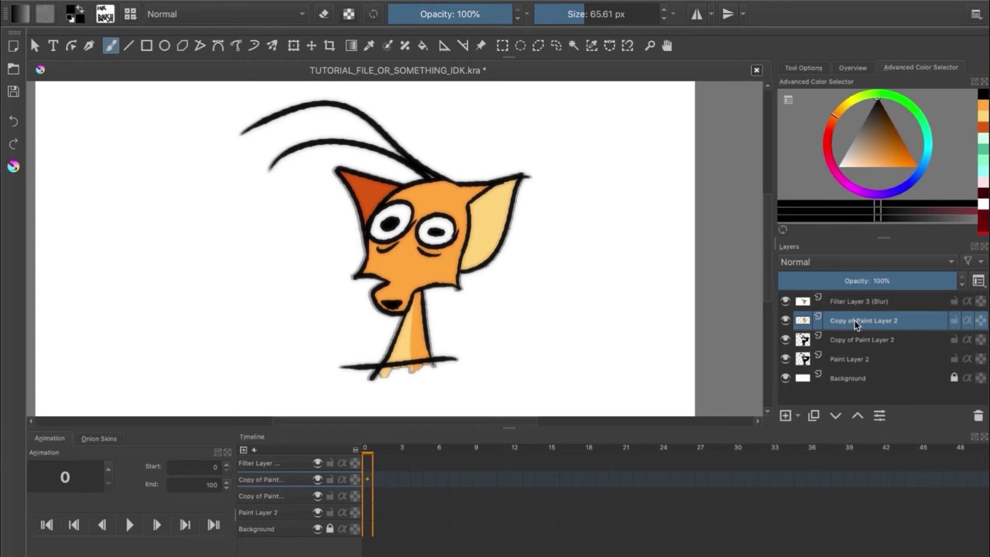
{"action": "left_click", "coordinate": [851, 308]}
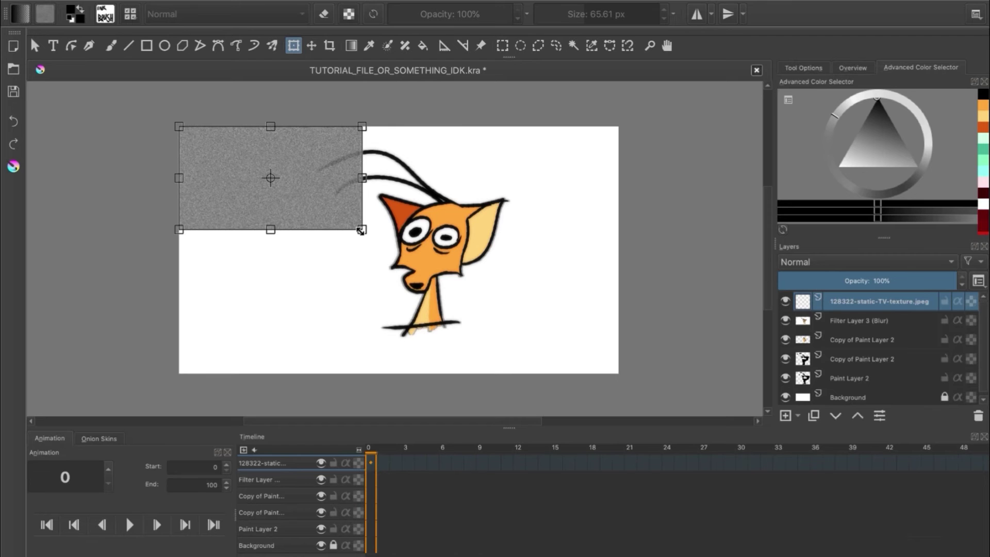
{"action": "left_click_drag", "start_coordinate": [361, 230], "coordinate": [620, 373]}
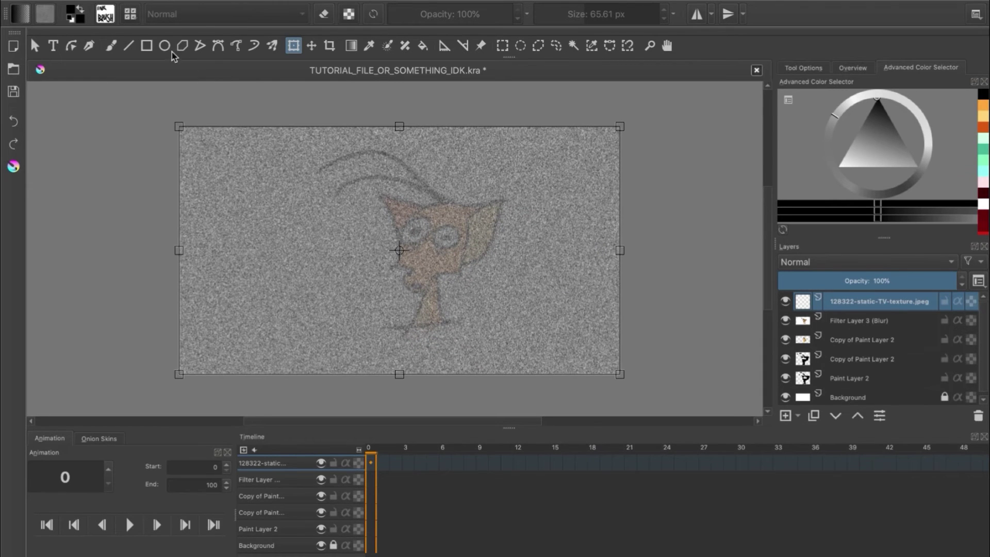
{"action": "left_click", "coordinate": [110, 46]}
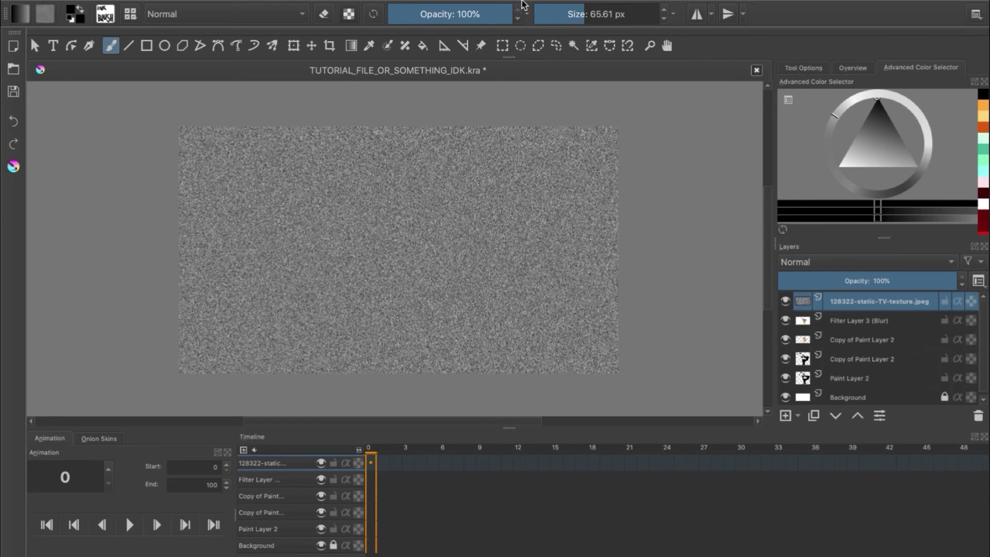
Apply the Sharpen filter three times to the 128322-static-TV-texture.jpeg layer.
{"action": "left_click", "coordinate": [294, 7]}
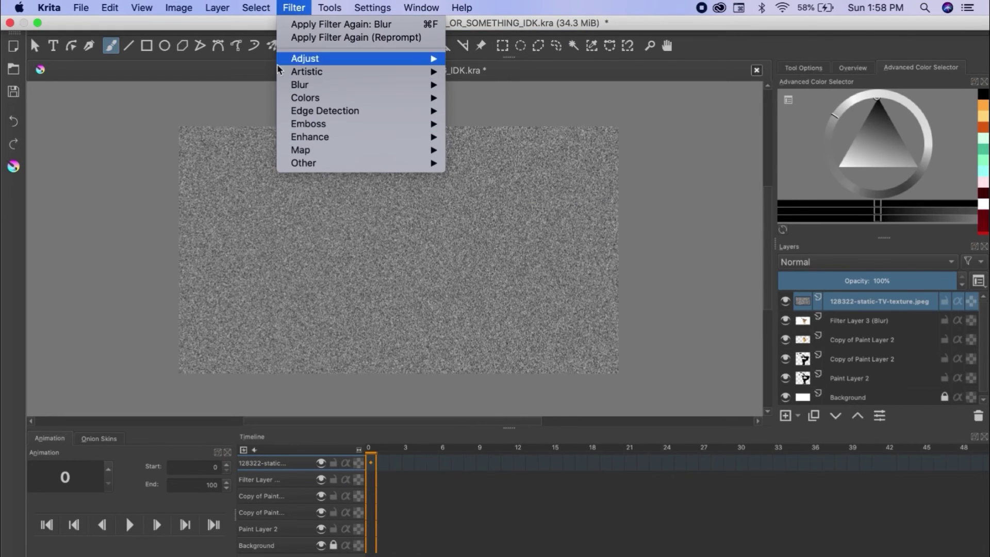
{"action": "mouse_move", "coordinate": [309, 137]}
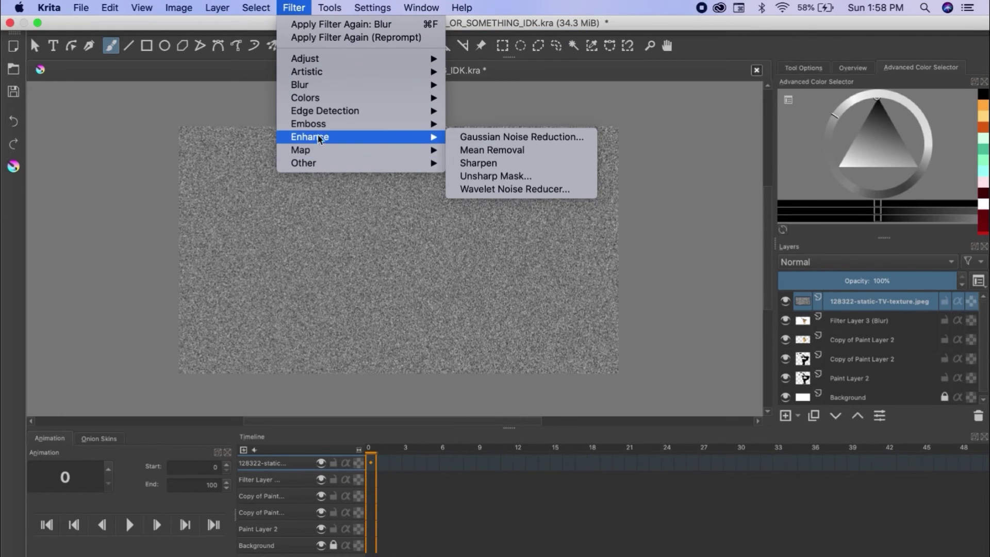
{"action": "left_click", "coordinate": [487, 164]}
{"action": "left_click", "coordinate": [294, 7]}
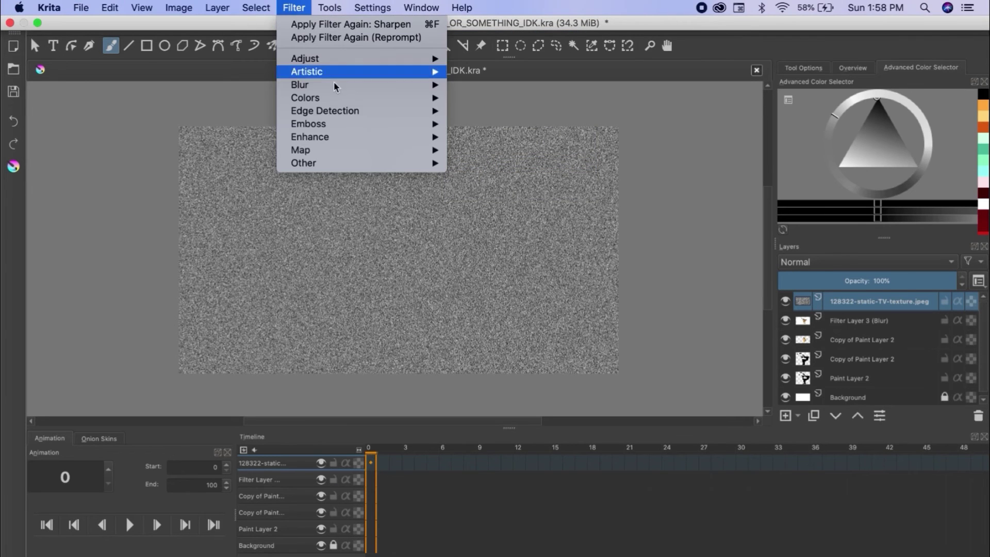
{"action": "mouse_move", "coordinate": [310, 136]}
{"action": "left_click", "coordinate": [477, 163]}
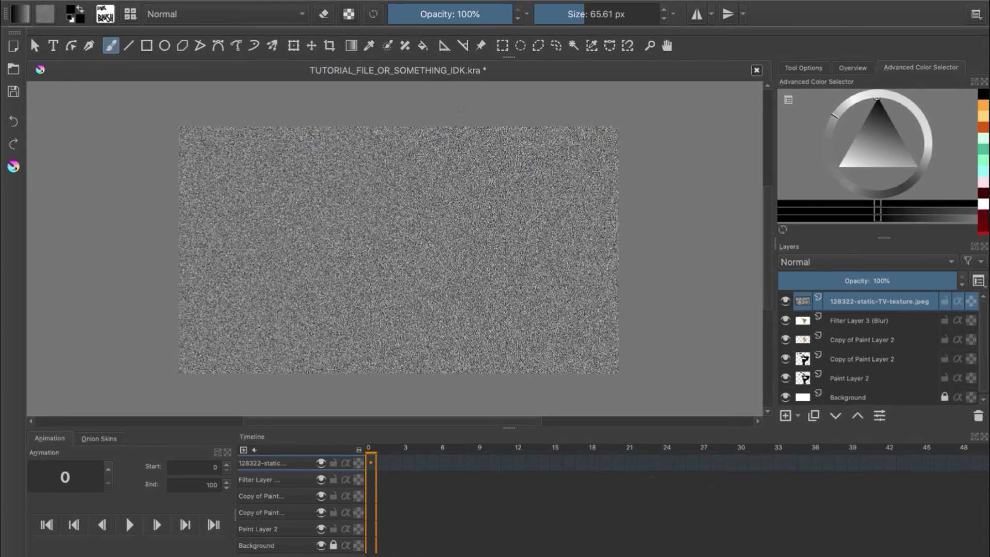
{"action": "scroll", "coordinate": [466, 219], "scroll_direction": "up", "scroll_amount": 5}
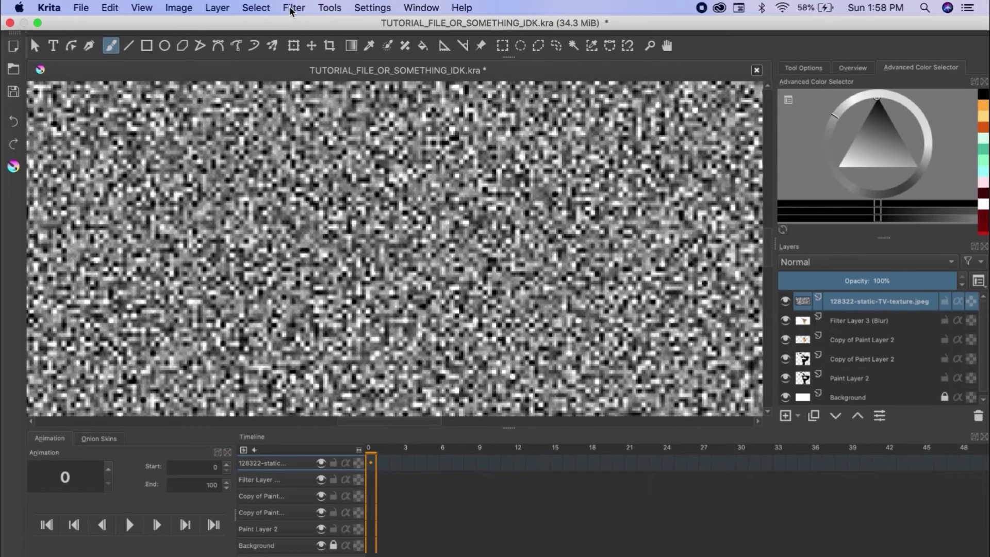
{"action": "left_click", "coordinate": [292, 8]}
{"action": "mouse_move", "coordinate": [313, 138]}
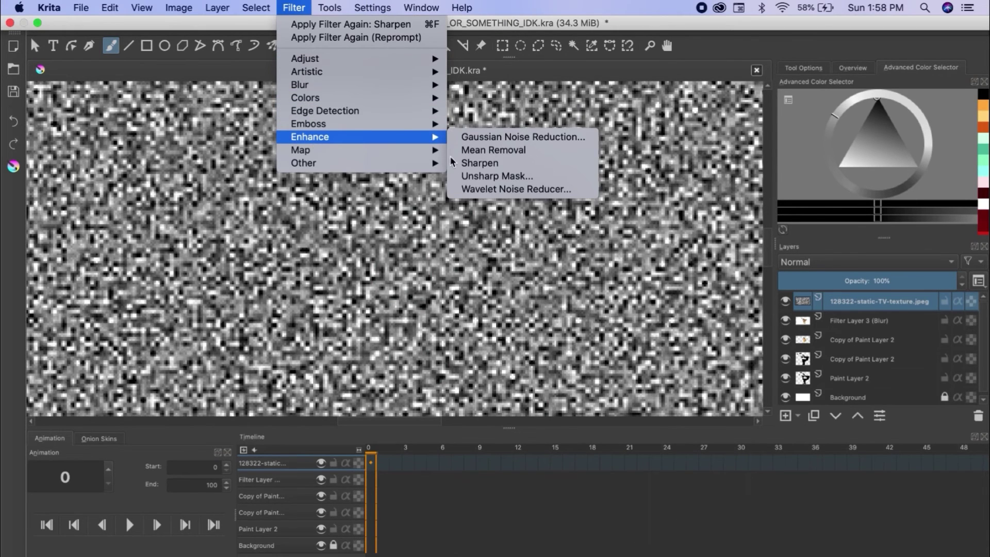
{"action": "left_click", "coordinate": [485, 163]}
{"action": "key", "text": "2"}
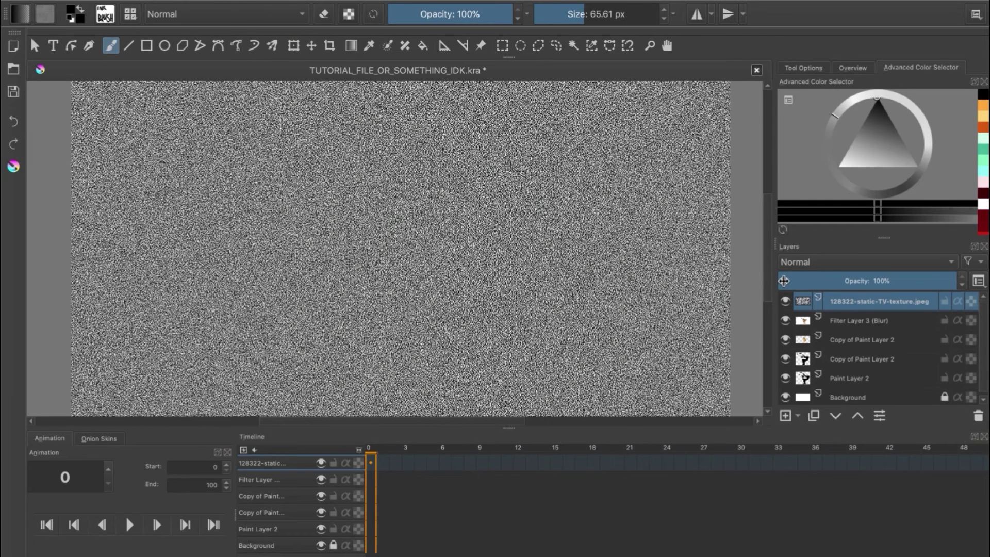
Try the static TV texture at 3% opacity over the drawing and return it to 100%.
{"action": "left_click", "coordinate": [785, 280]}
{"action": "left_click_drag", "start_coordinate": [784, 280], "coordinate": [785, 281]}
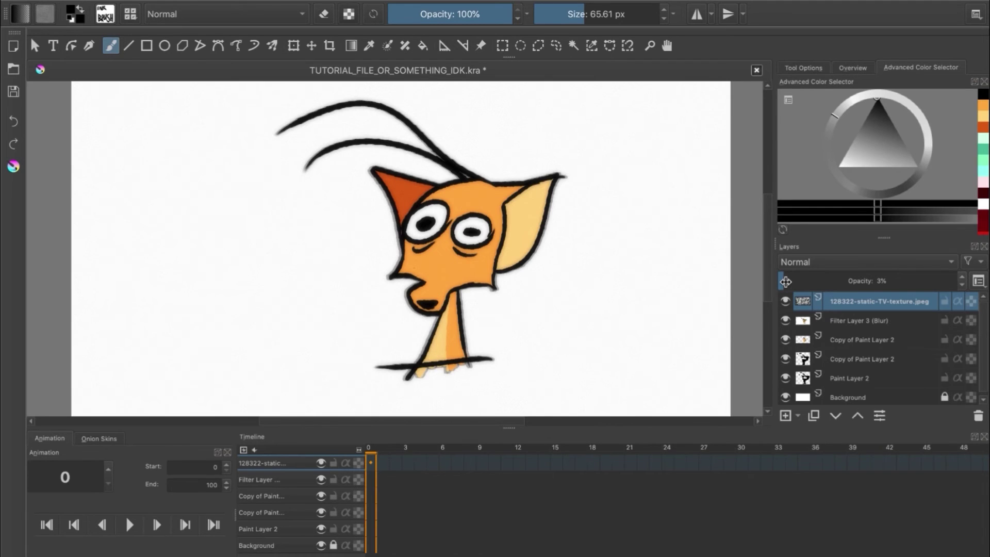
{"action": "key", "text": "1"}
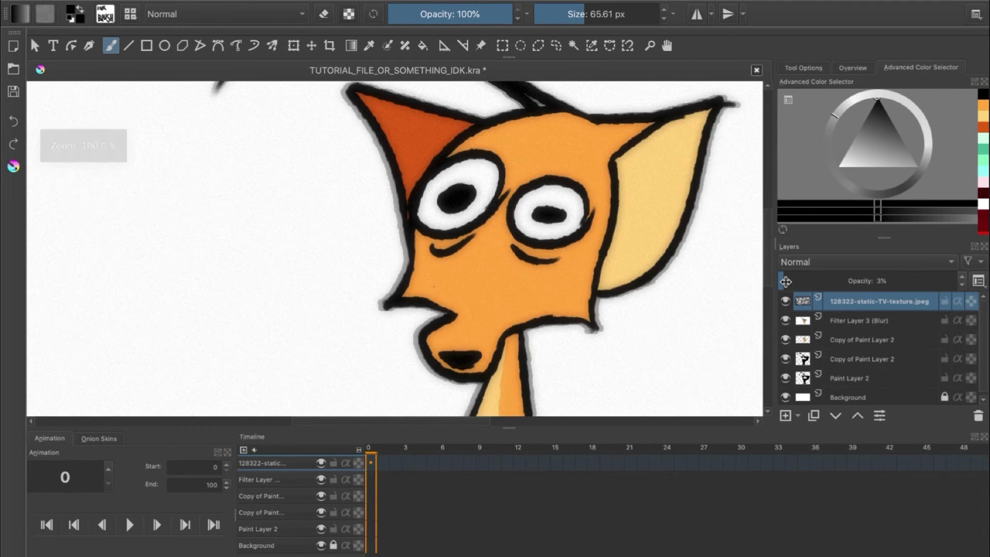
{"action": "key", "text": "2"}
{"action": "key", "text": "minus"}
{"action": "key", "text": "2"}
{"action": "key", "text": "minus"}
{"action": "key", "text": "2"}
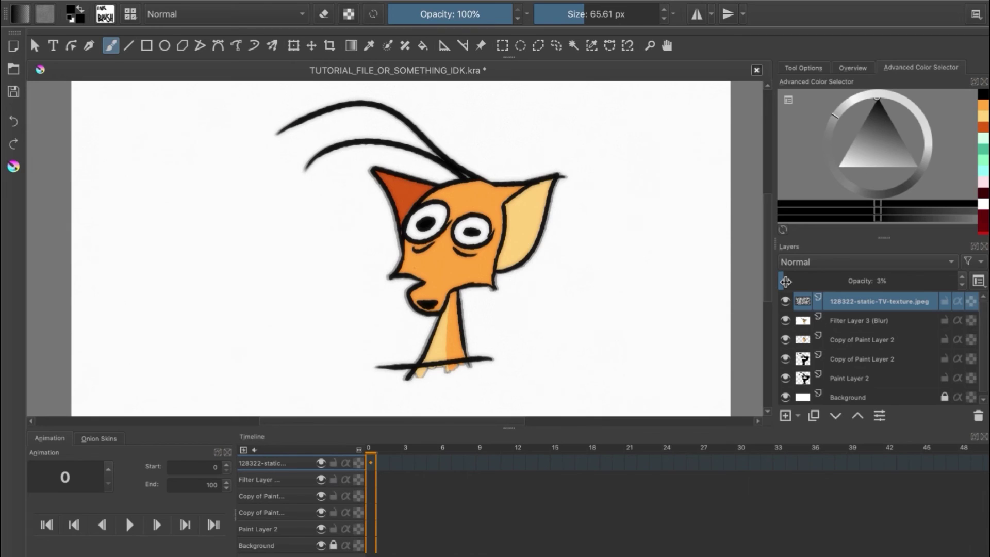
{"action": "left_click_drag", "start_coordinate": [786, 281], "coordinate": [956, 282]}
Scale the static TV texture up well beyond the canvas edges with the Transform tool and reposition it to cover the whole drawing.
{"action": "key", "text": "minus"}
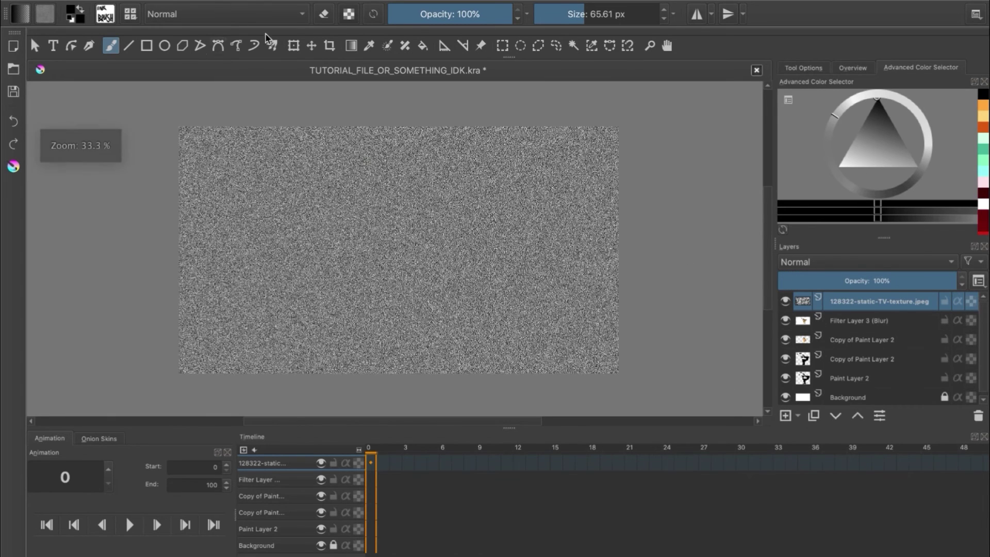
{"action": "left_click", "coordinate": [293, 46]}
{"action": "left_click_drag", "start_coordinate": [285, 288], "coordinate": [241, 264]}
{"action": "left_click_drag", "start_coordinate": [575, 352], "coordinate": [841, 553]}
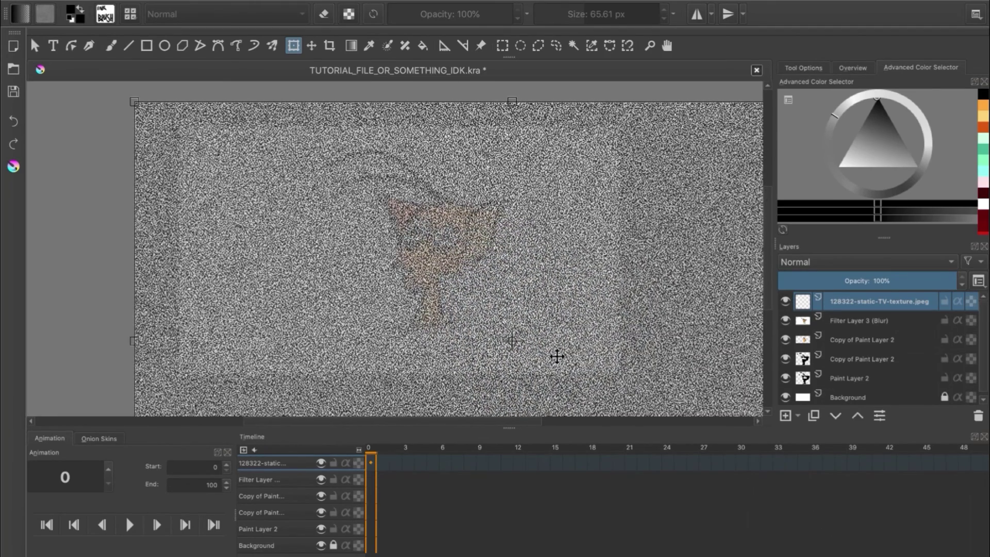
{"action": "left_click_drag", "start_coordinate": [530, 345], "coordinate": [487, 327]}
{"action": "key", "text": "Return"}
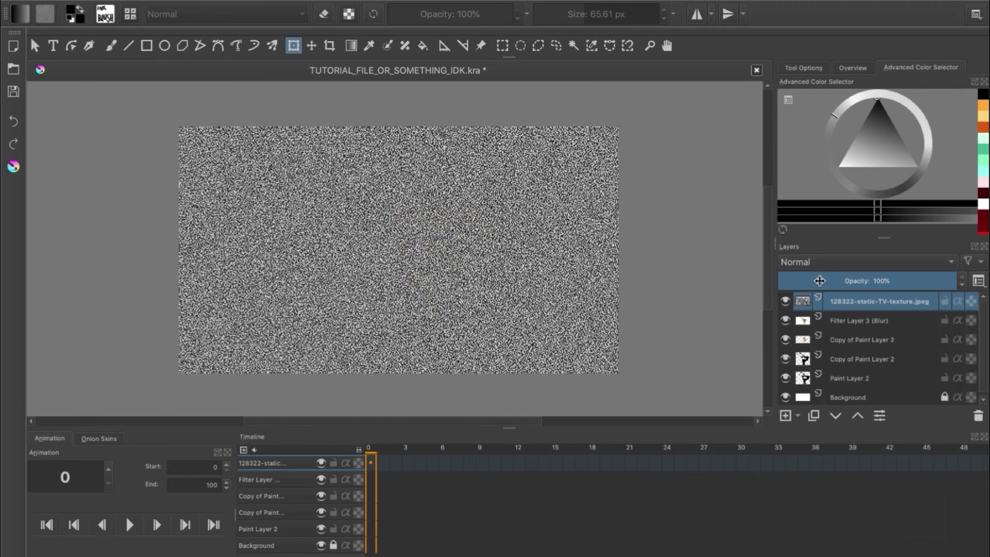
Set the enlarged static TV texture layer's opacity to 3%.
{"action": "left_click", "coordinate": [814, 282]}
{"action": "left_click_drag", "start_coordinate": [813, 282], "coordinate": [789, 284]}
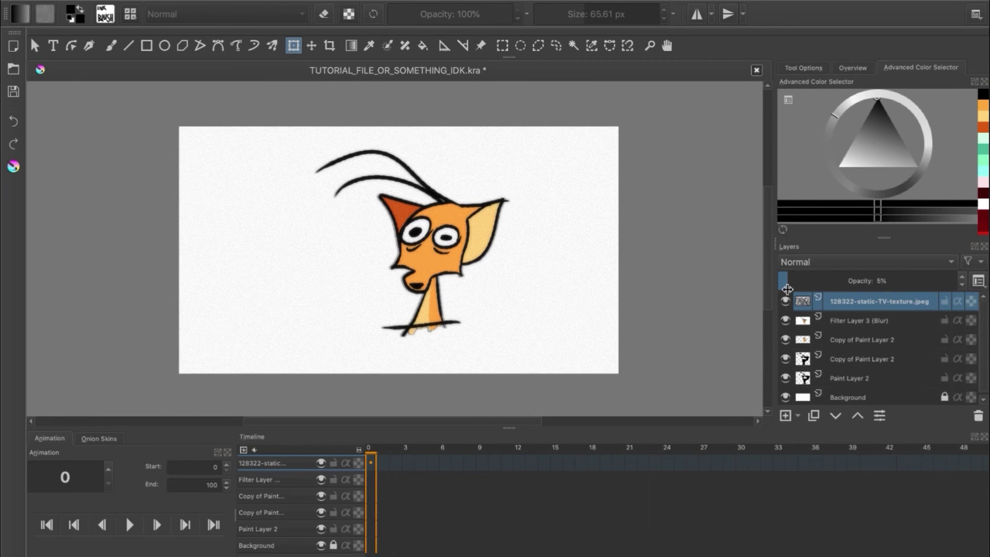
{"action": "left_click_drag", "start_coordinate": [788, 289], "coordinate": [787, 288]}
{"action": "left_click_drag", "start_coordinate": [786, 288], "coordinate": [786, 288]}
{"action": "scroll", "coordinate": [678, 280], "scroll_direction": "up", "scroll_amount": 2}
{"action": "scroll", "coordinate": [679, 280], "scroll_direction": "down", "scroll_amount": 2}
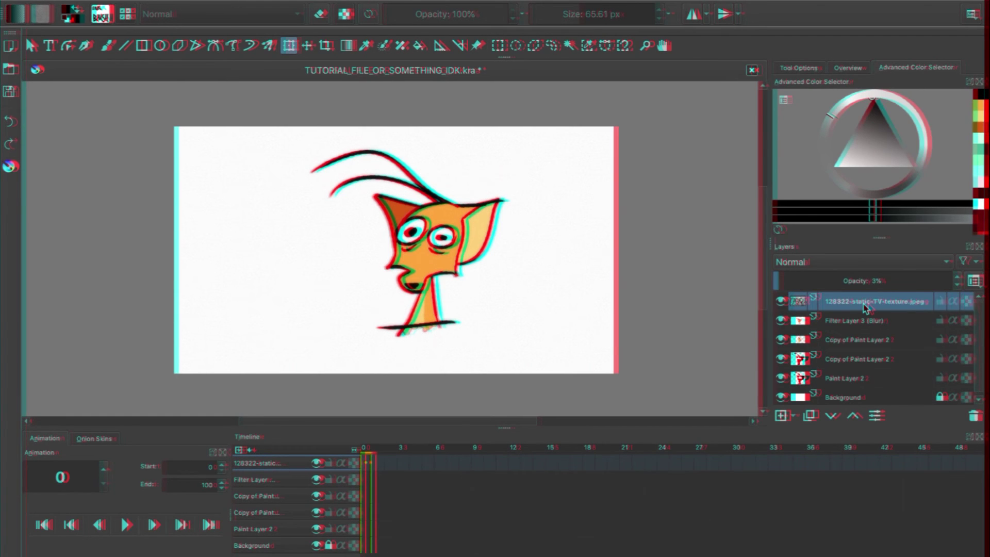
Merge the texture, blur and drawing layers downward into Paint Layer 2 above the Background and check it by toggling its visibility.
{"action": "right_click", "coordinate": [865, 308]}
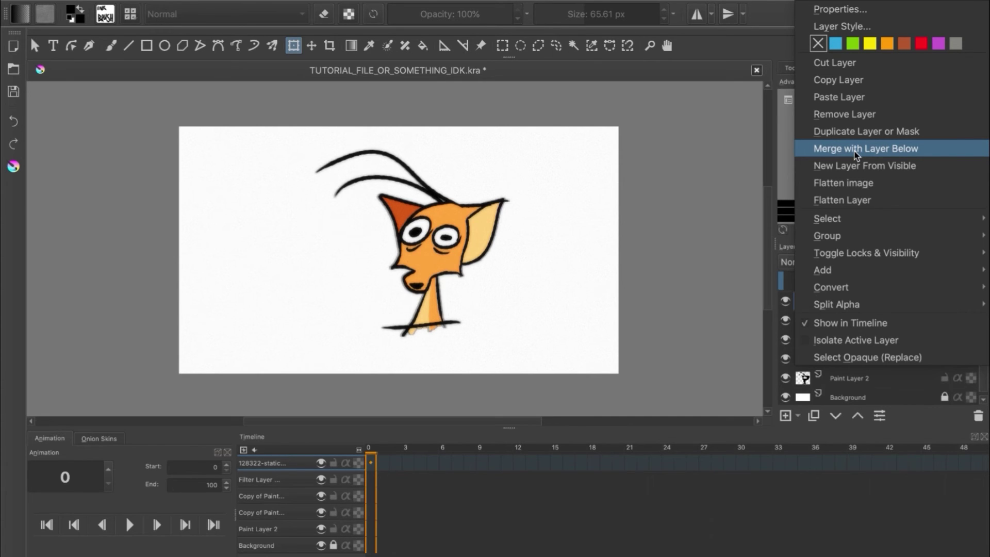
{"action": "left_click", "coordinate": [855, 149]}
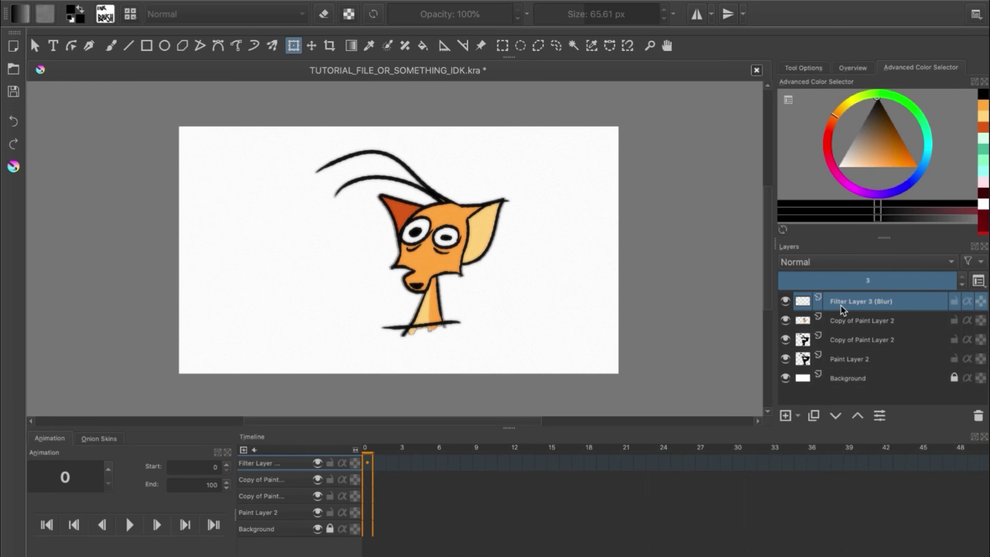
{"action": "right_click", "coordinate": [843, 310]}
{"action": "left_click", "coordinate": [869, 151]}
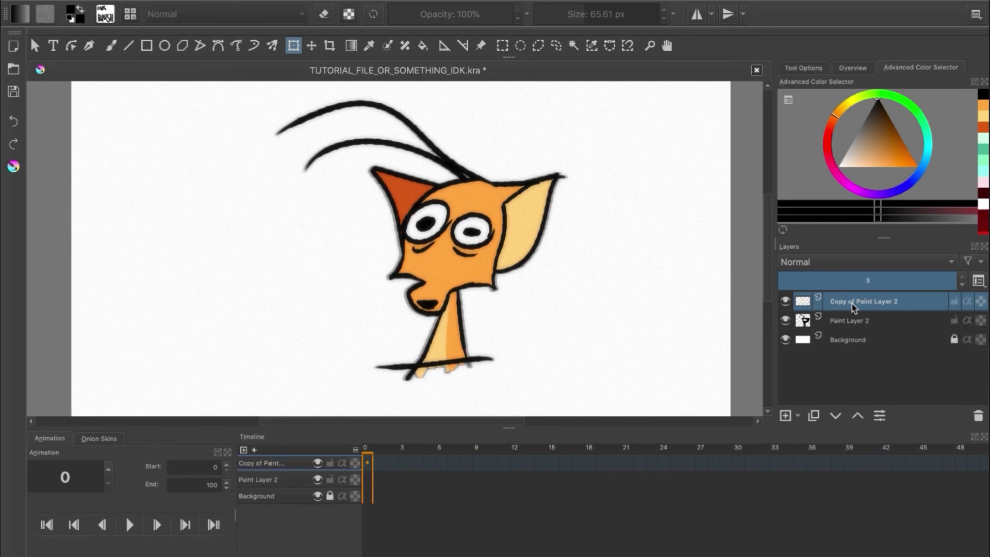
{"action": "right_click", "coordinate": [852, 308]}
{"action": "left_click", "coordinate": [833, 143]}
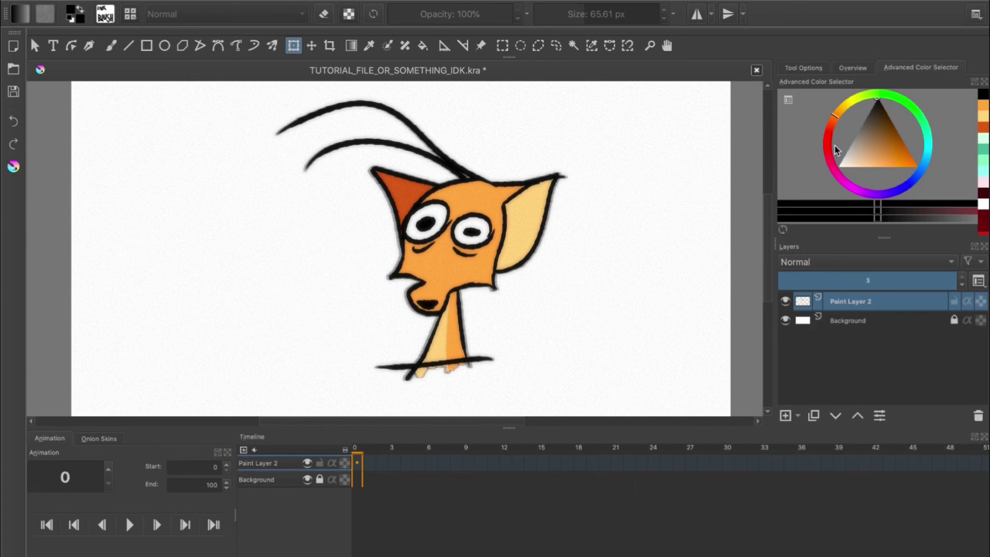
{"action": "left_click", "coordinate": [785, 303]}
{"action": "left_click", "coordinate": [786, 303]}
{"action": "left_click", "coordinate": [853, 324]}
{"action": "key", "text": "Insert"}
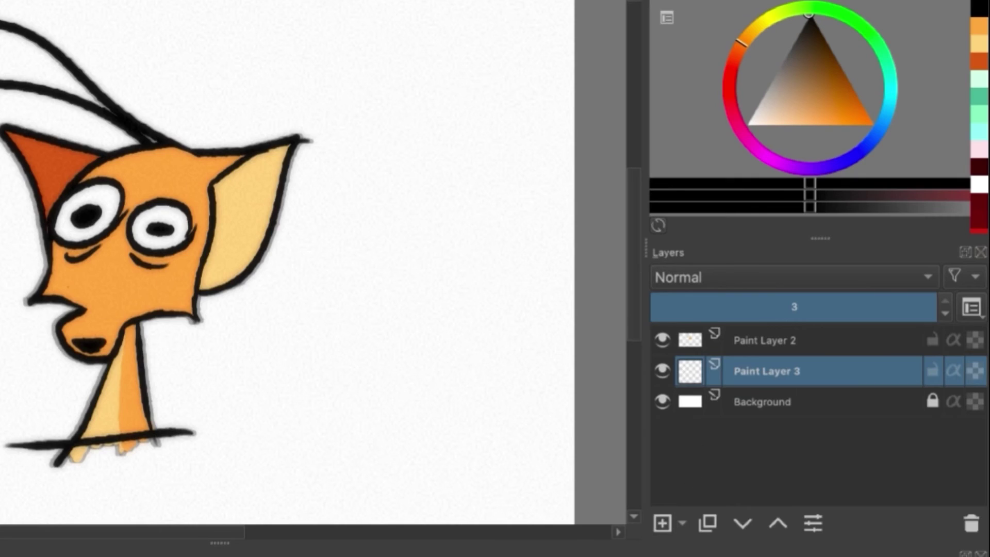
{"action": "left_click", "coordinate": [972, 523]}
Duplicate the merged Paint Layer 2 twice to get three identical layers above the Background.
{"action": "left_click", "coordinate": [779, 344]}
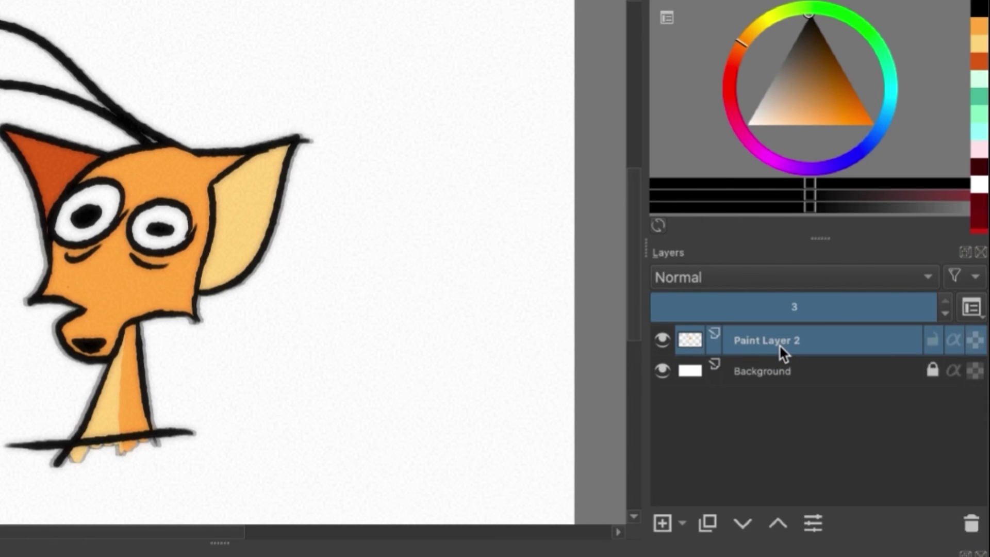
{"action": "right_click", "coordinate": [779, 345]}
{"action": "left_click", "coordinate": [751, 71]}
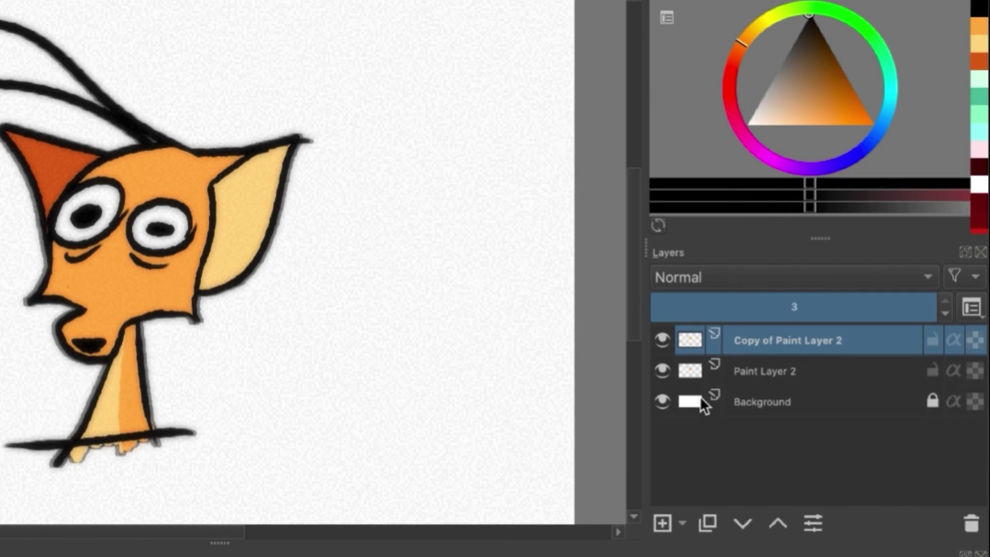
{"action": "right_click", "coordinate": [769, 345]}
{"action": "left_click", "coordinate": [761, 73]}
Set the three identical layers' blending modes to Copy Red, Copy Green and Copy Blue from top to bottom.
{"action": "left_click", "coordinate": [756, 277]}
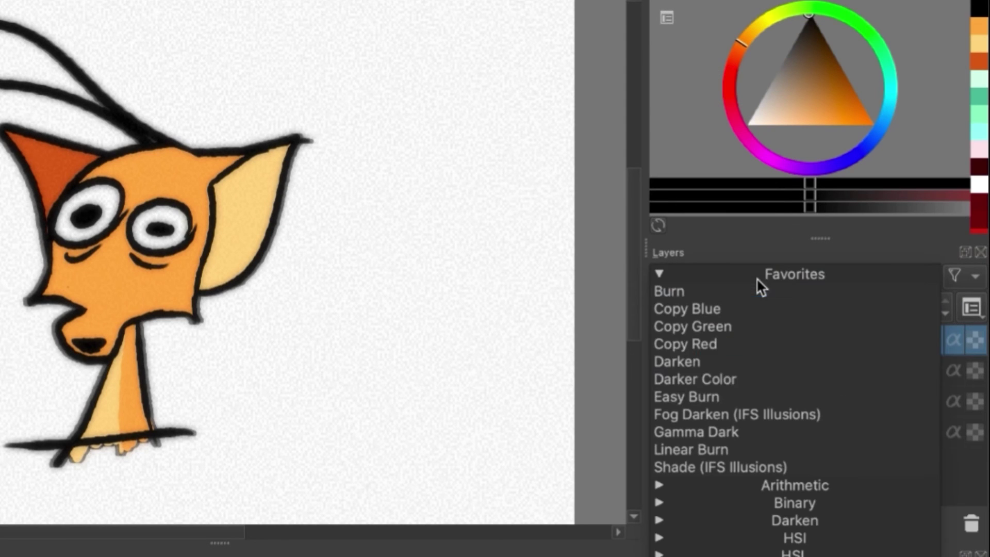
{"action": "left_click", "coordinate": [701, 345]}
{"action": "left_click", "coordinate": [729, 375]}
{"action": "left_click", "coordinate": [720, 282]}
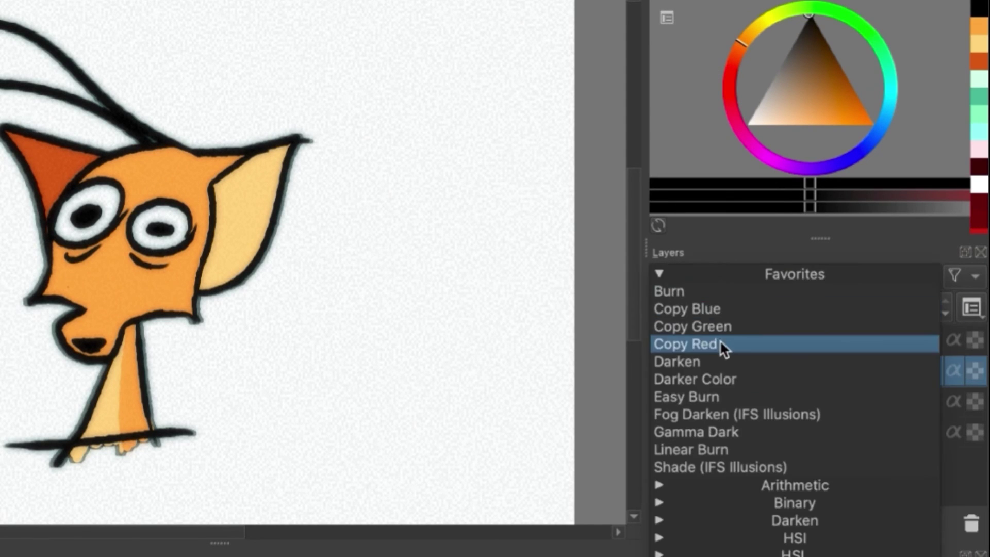
{"action": "left_click", "coordinate": [720, 326]}
{"action": "left_click", "coordinate": [753, 394]}
{"action": "left_click", "coordinate": [723, 282]}
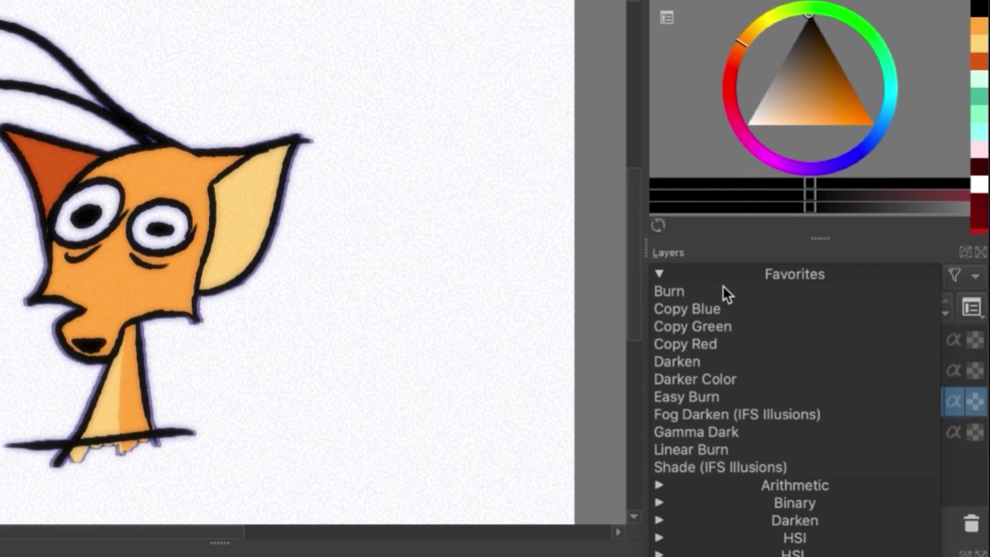
{"action": "left_click", "coordinate": [704, 309]}
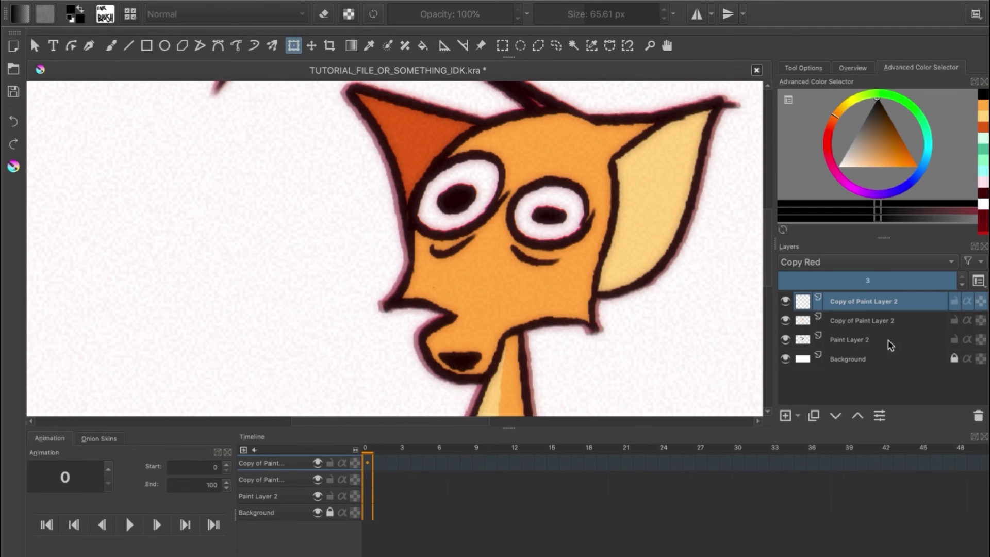
Shift the Copy Blue and Copy Green layers slightly out of alignment with the Copy Red layer to create colour fringing.
{"action": "left_click", "coordinate": [860, 340]}
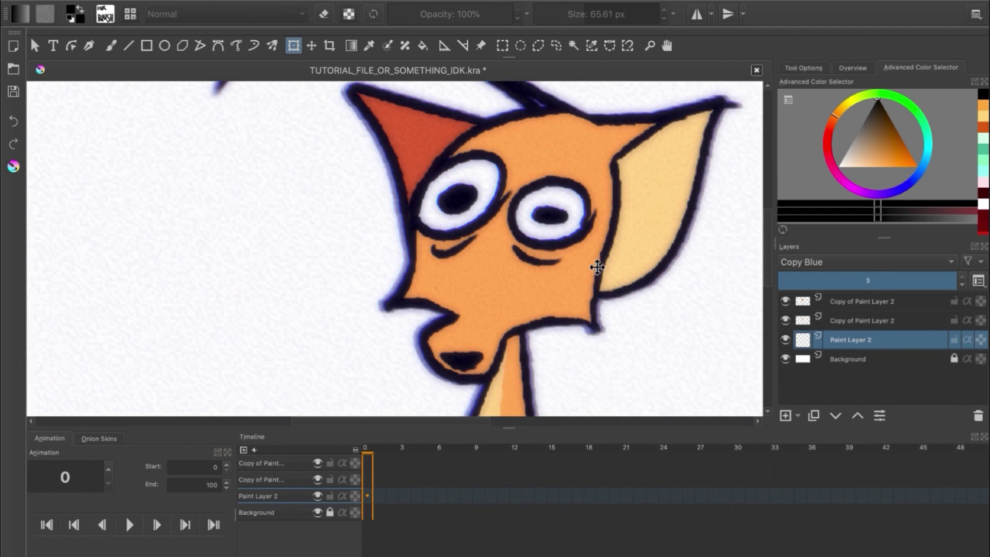
{"action": "left_click", "coordinate": [846, 324]}
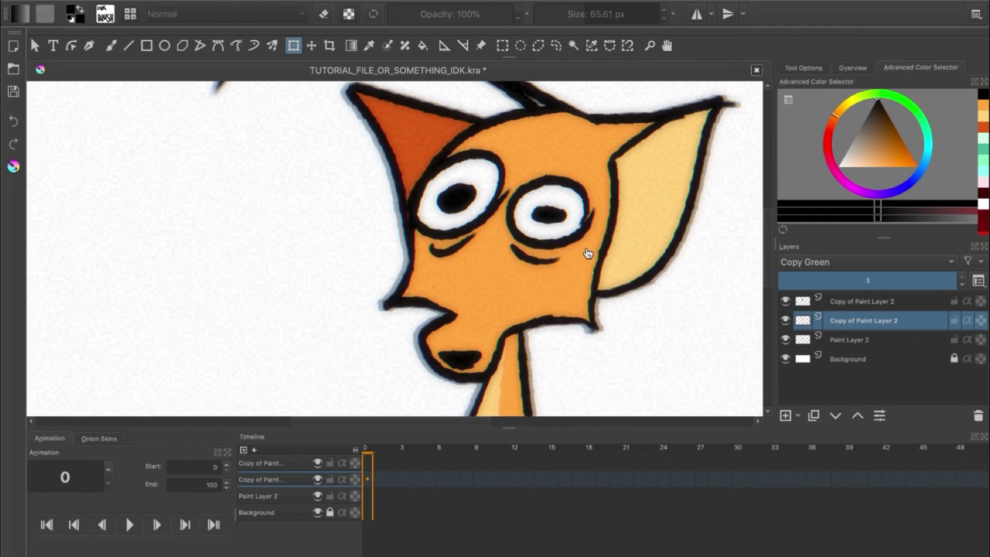
{"action": "left_click", "coordinate": [828, 339]}
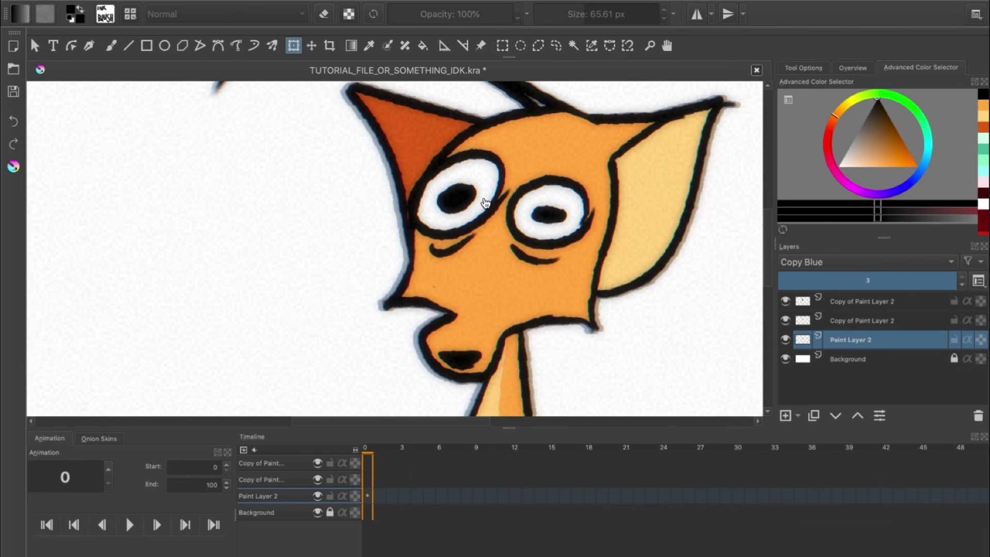
{"action": "left_click", "coordinate": [845, 308]}
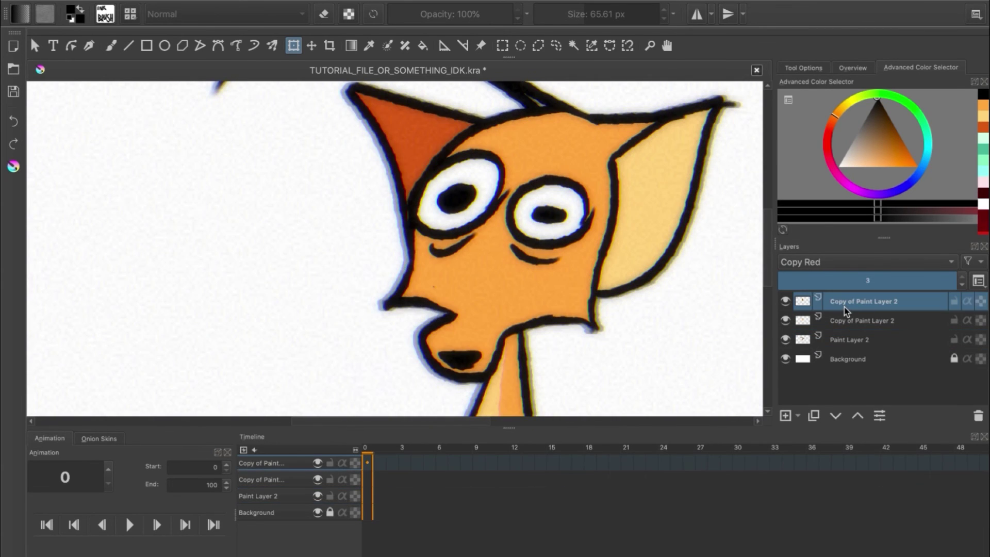
{"action": "left_click", "coordinate": [842, 324]}
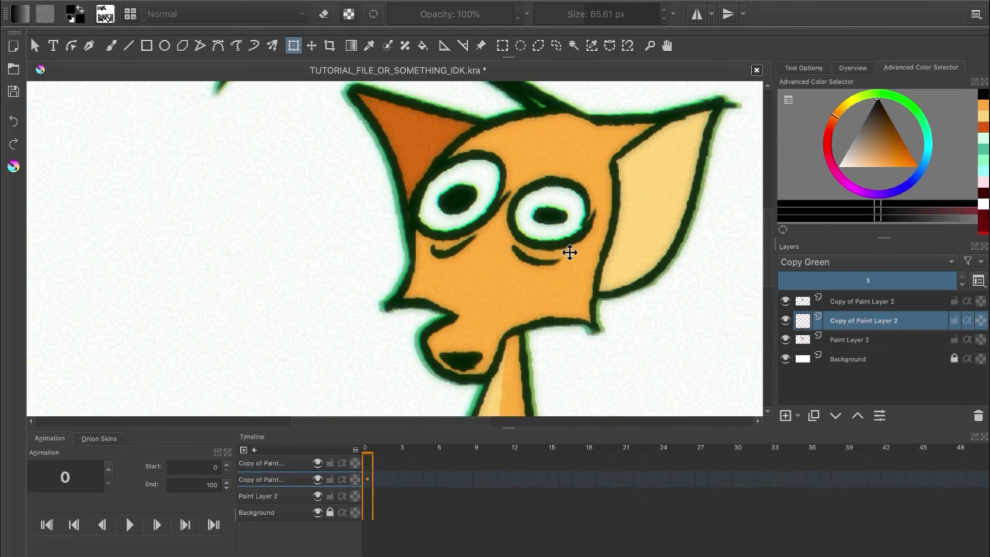
{"action": "left_click", "coordinate": [120, 49]}
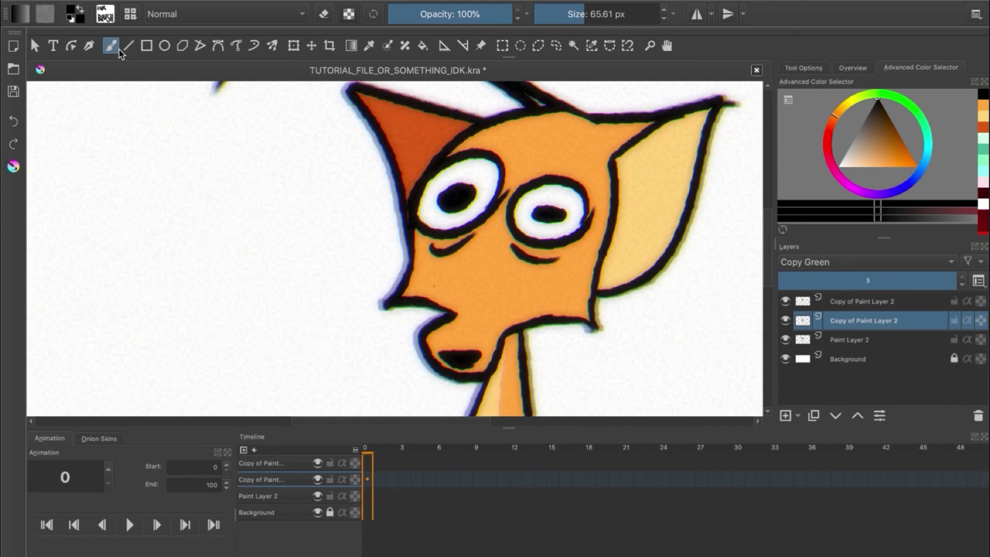
Examine the colour fringing and grain around the character's eyes and outlines at several magnifications.
{"action": "key", "text": "2"}
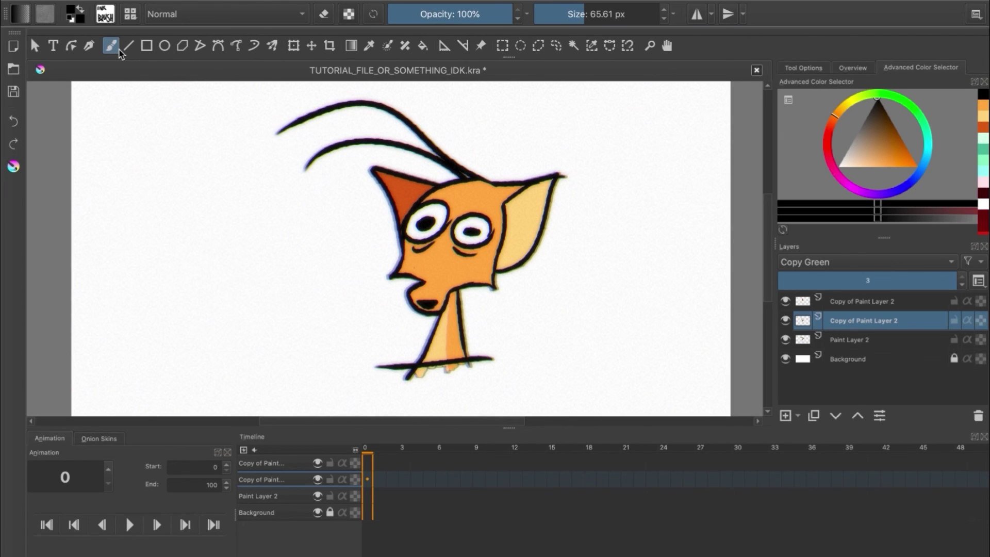
{"action": "key", "text": "plus"}
{"action": "key", "text": "plus"}
{"action": "key", "text": "plus"}
{"action": "key", "text": "plus"}
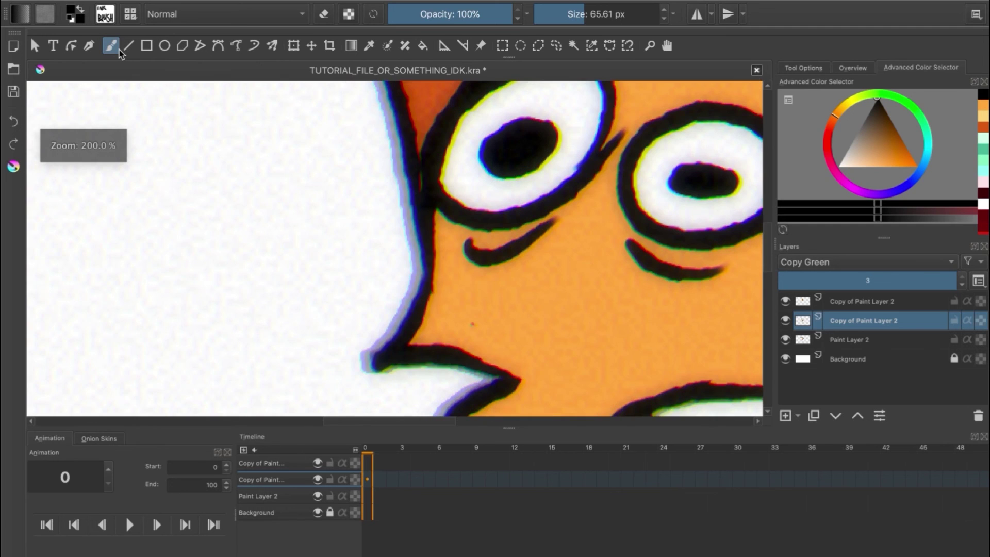
{"action": "key", "text": "minus"}
{"action": "key", "text": "minus"}
{"action": "key", "text": "minus"}
{"action": "key", "text": "minus"}
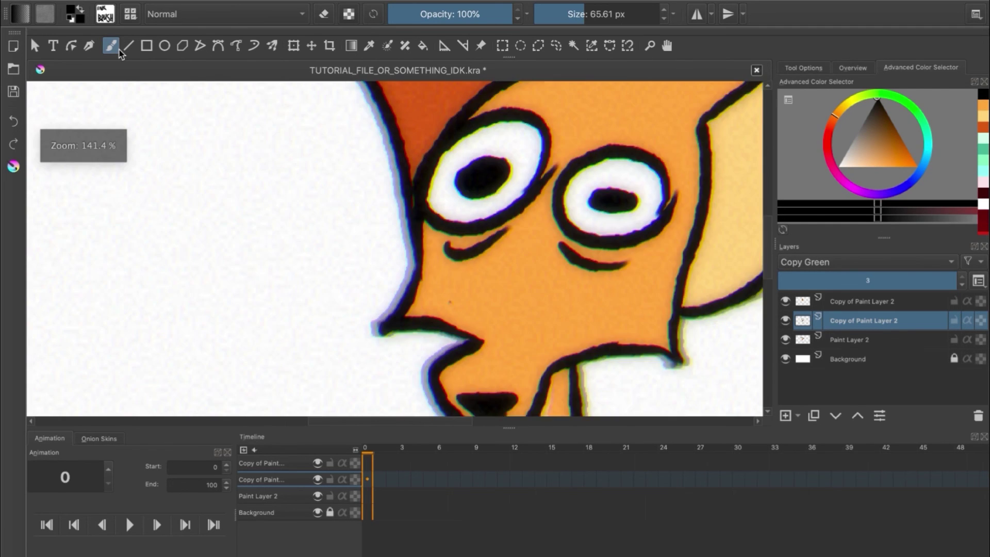